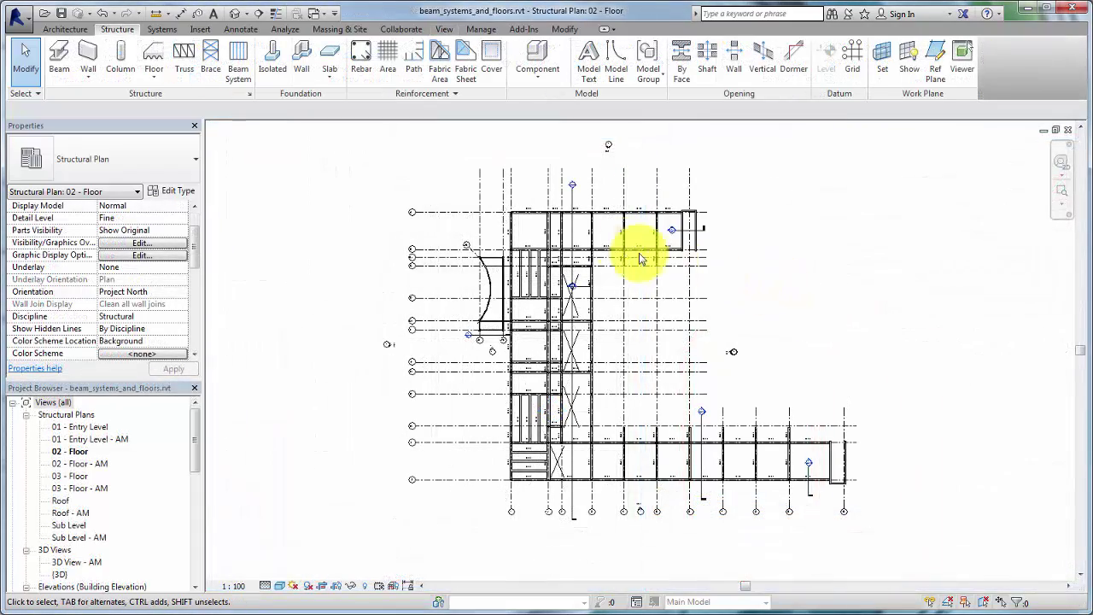
# Place a centre-justified system of 400 x 800mm beams at fixed 1800 spacing in the top-left bay.
pyautogui.scroll(5, 529, 222)
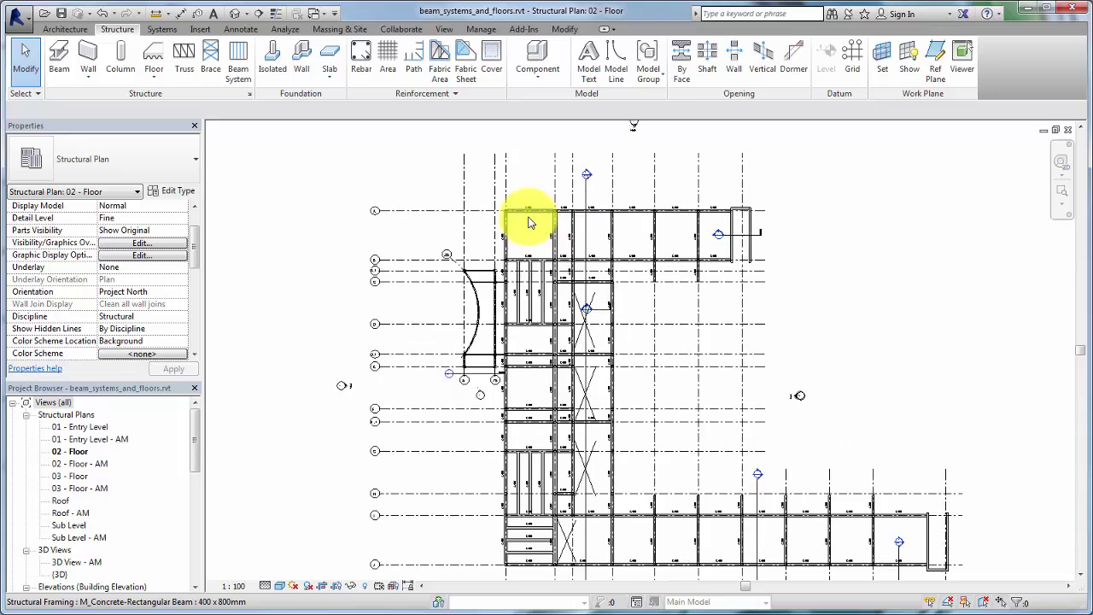
pyautogui.scroll(2, 529, 223)
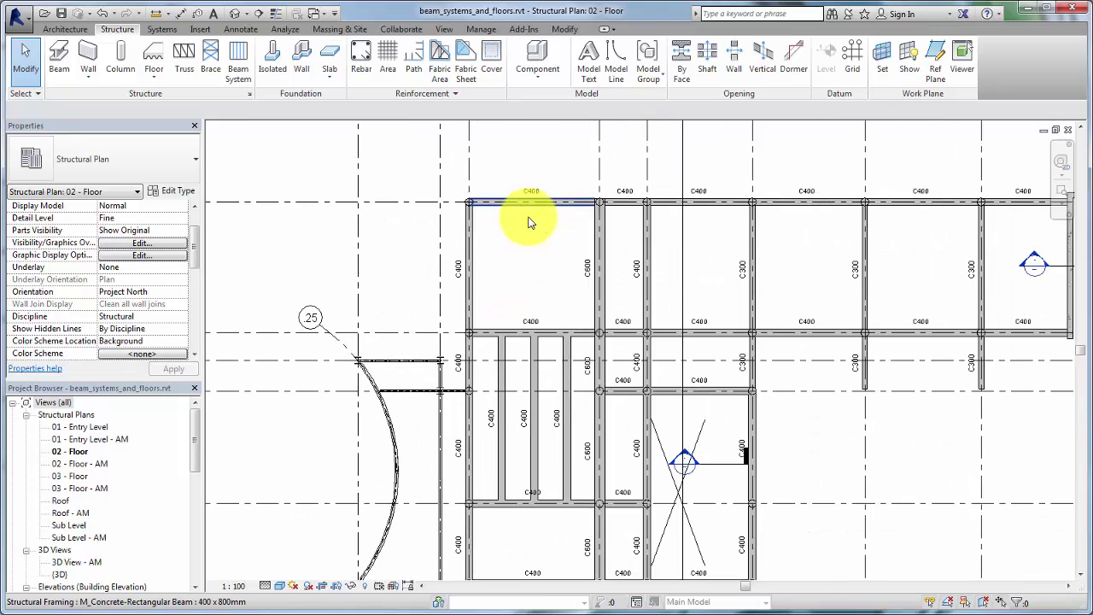
pyautogui.scroll(2, 529, 223)
pyautogui.scroll(2, 529, 222)
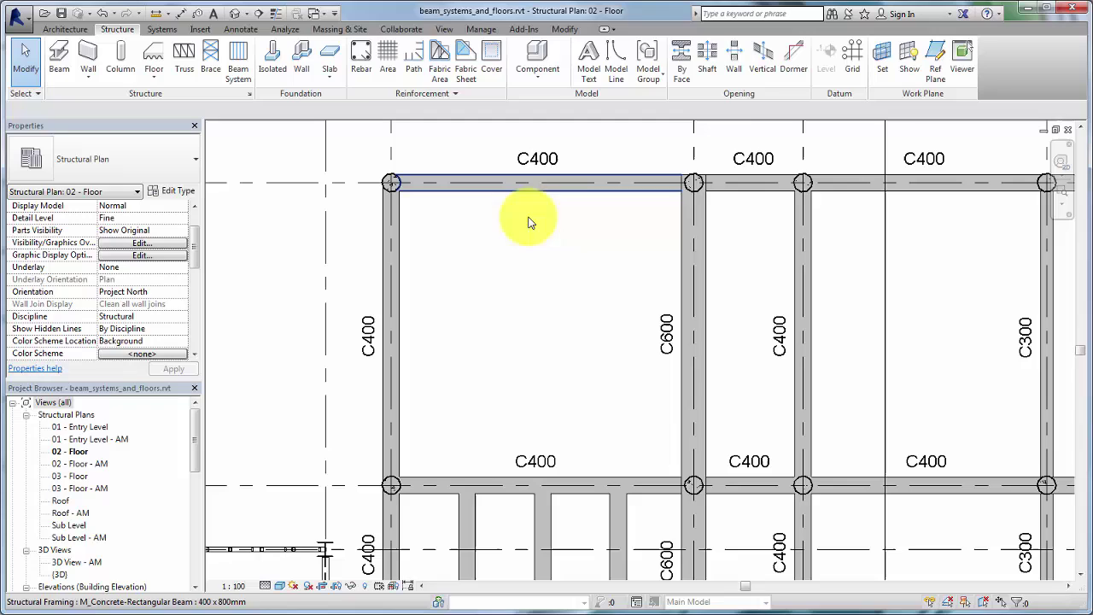
pyautogui.click(238, 60)
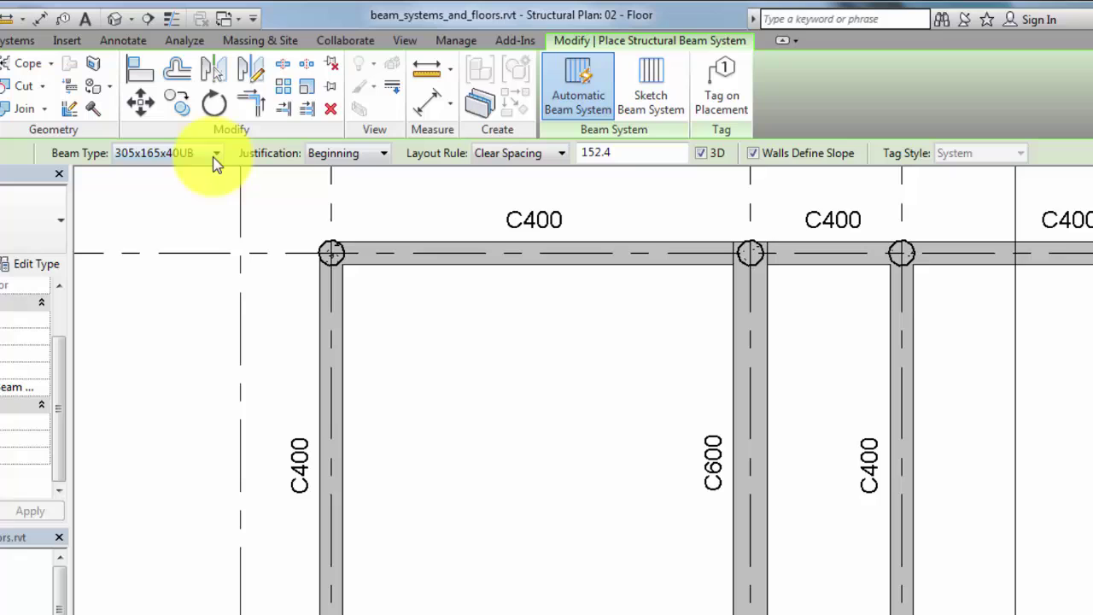
pyautogui.click(216, 154)
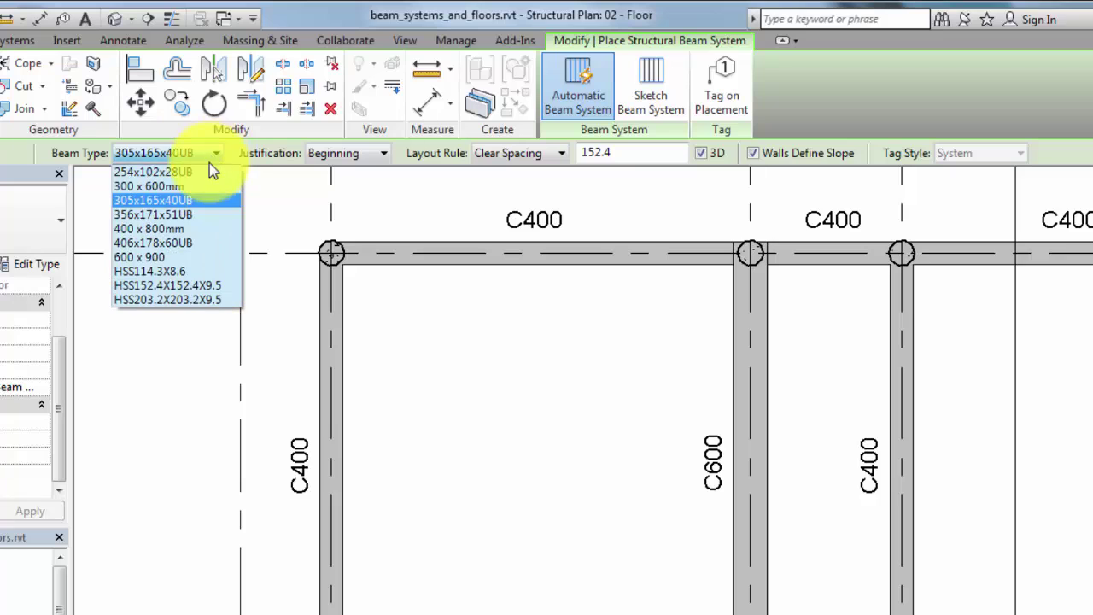
pyautogui.click(185, 226)
pyautogui.click(358, 153)
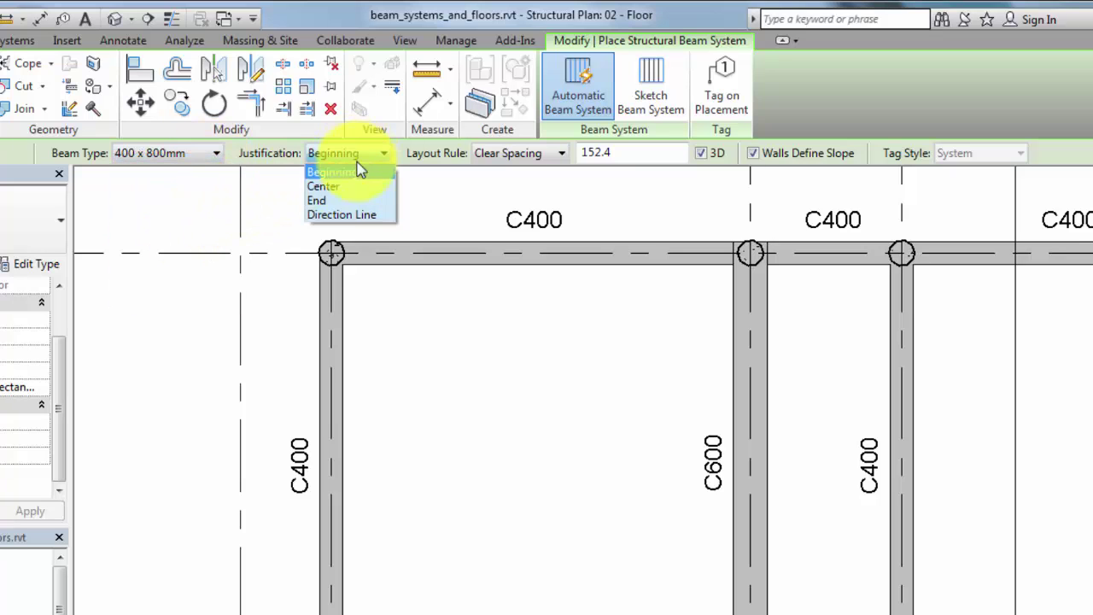
pyautogui.click(337, 186)
pyautogui.click(517, 158)
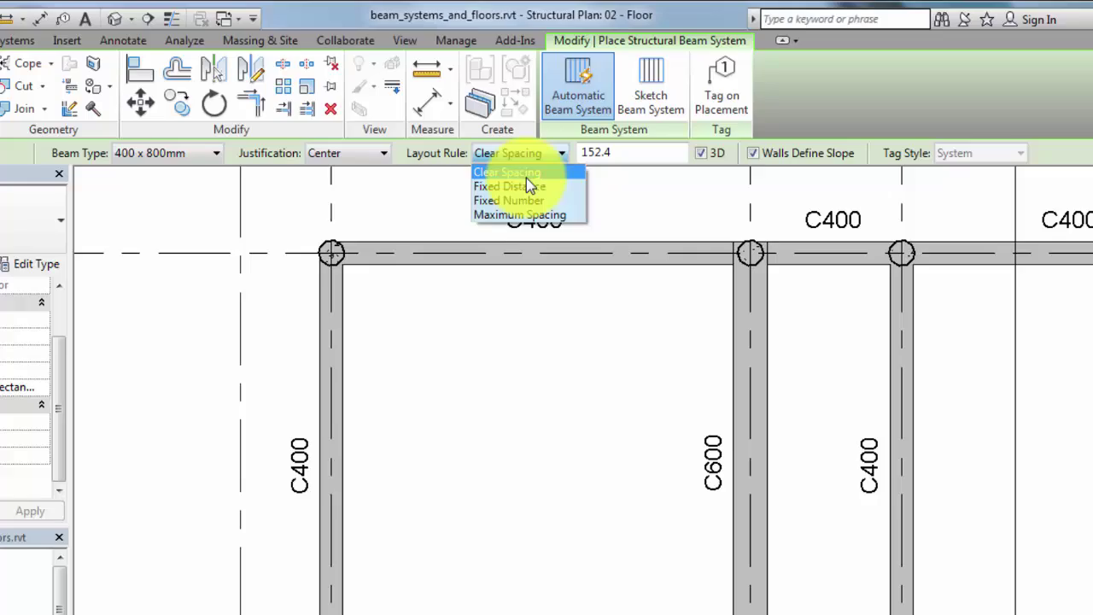
pyautogui.click(530, 187)
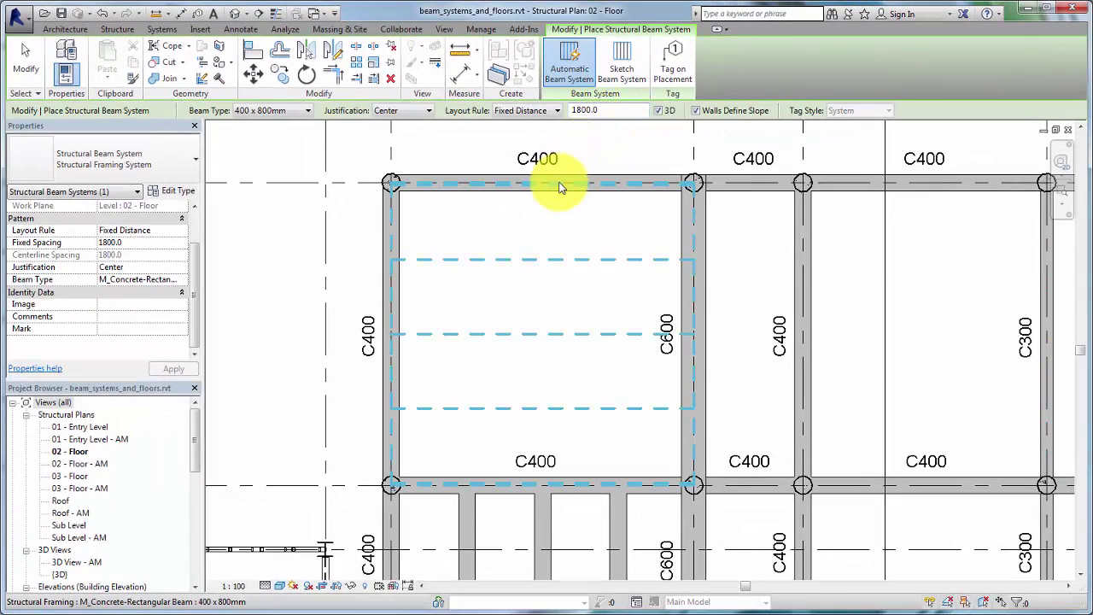
pyautogui.click(397, 328)
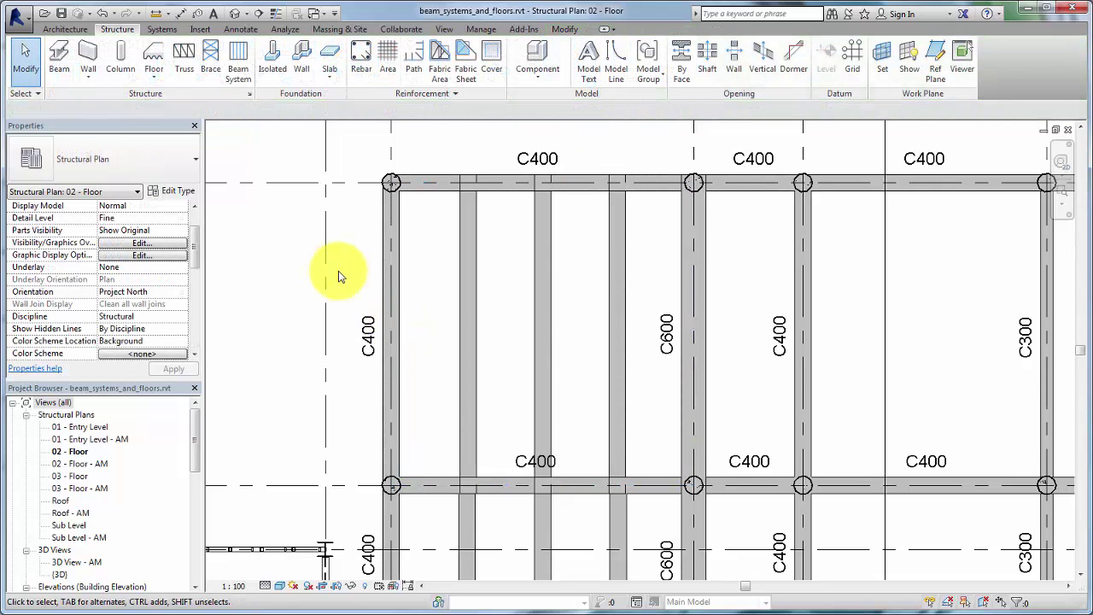
# Start a new floor of type Generic Concrete 300mm.
pyautogui.click(155, 61)
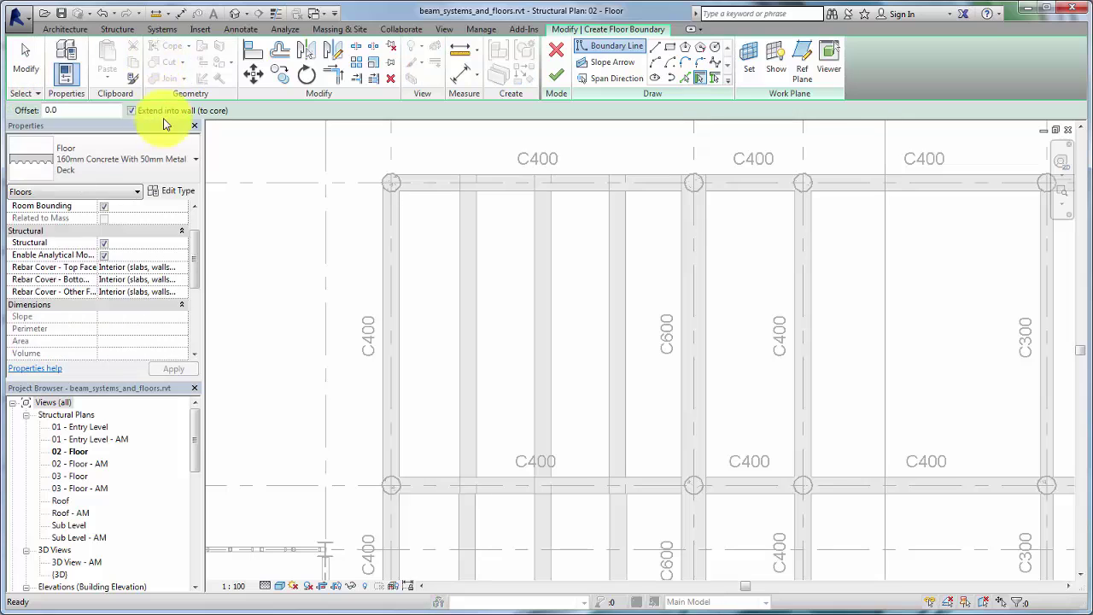
pyautogui.click(152, 161)
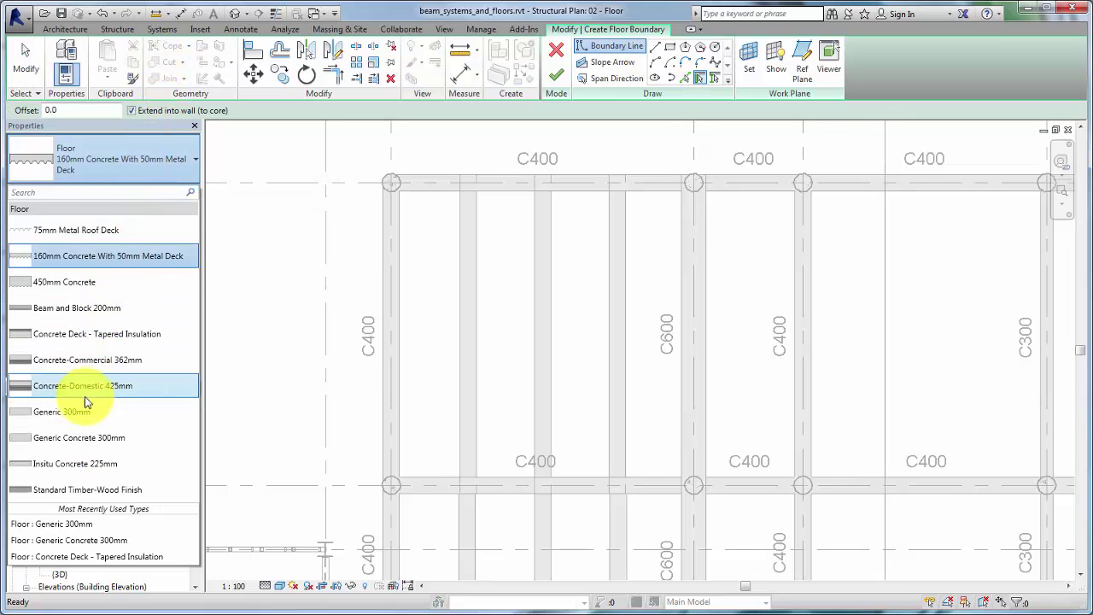
pyautogui.click(86, 438)
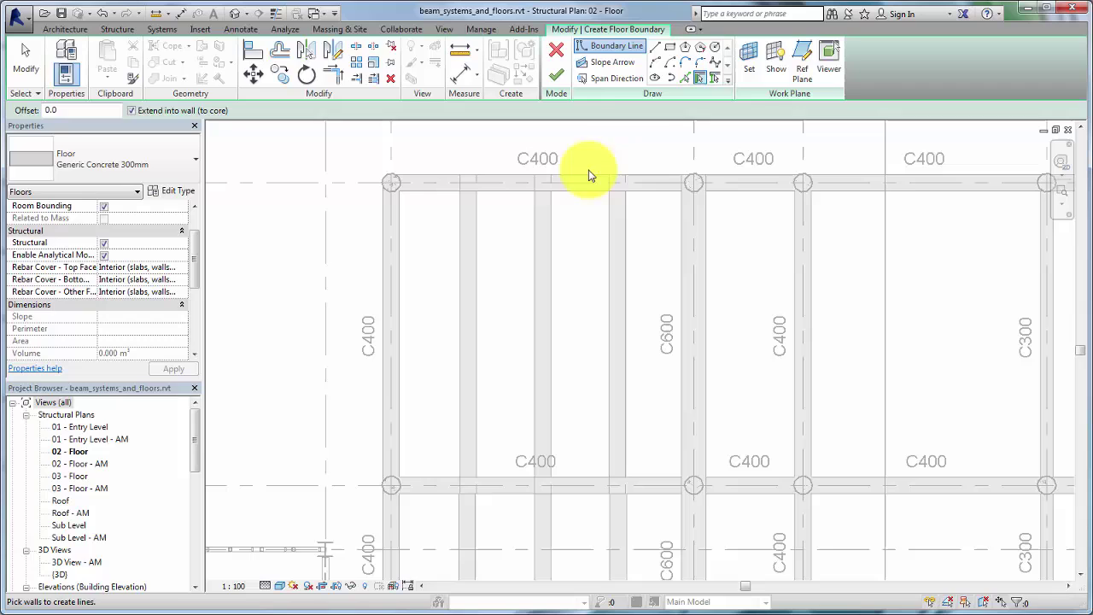
# Trace the floor boundary along the bay's top, left, bottom and right C600 beams.
pyautogui.click(715, 83)
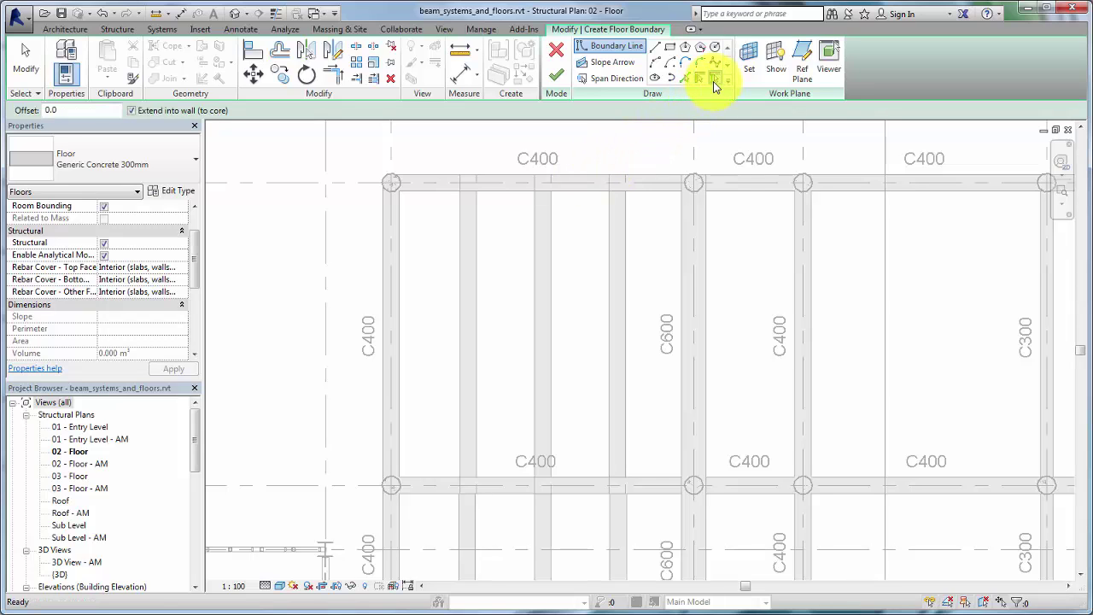
pyautogui.click(574, 190)
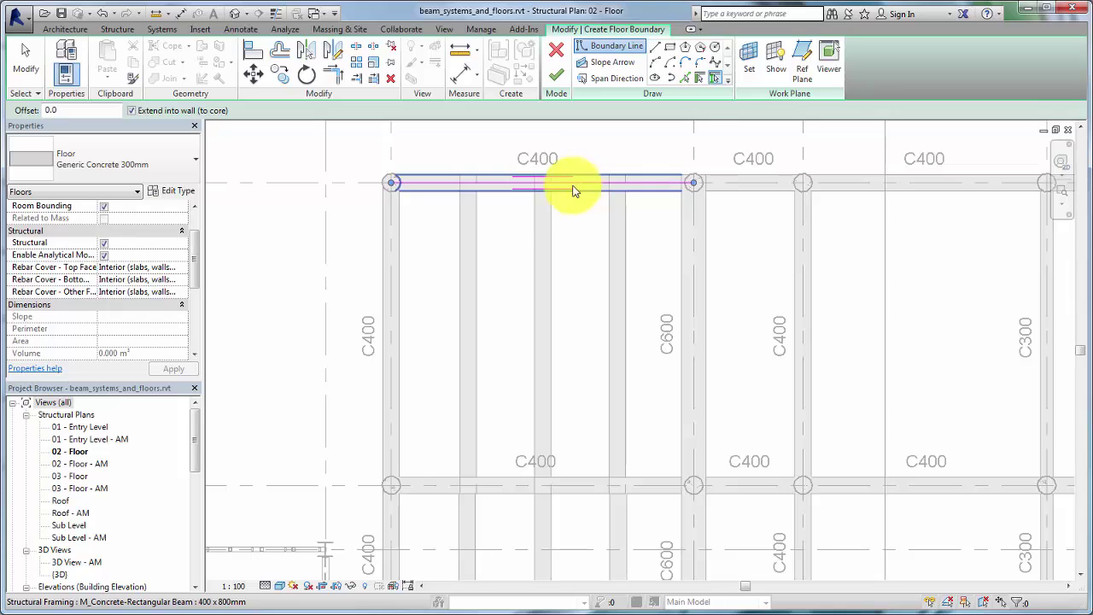
pyautogui.click(390, 304)
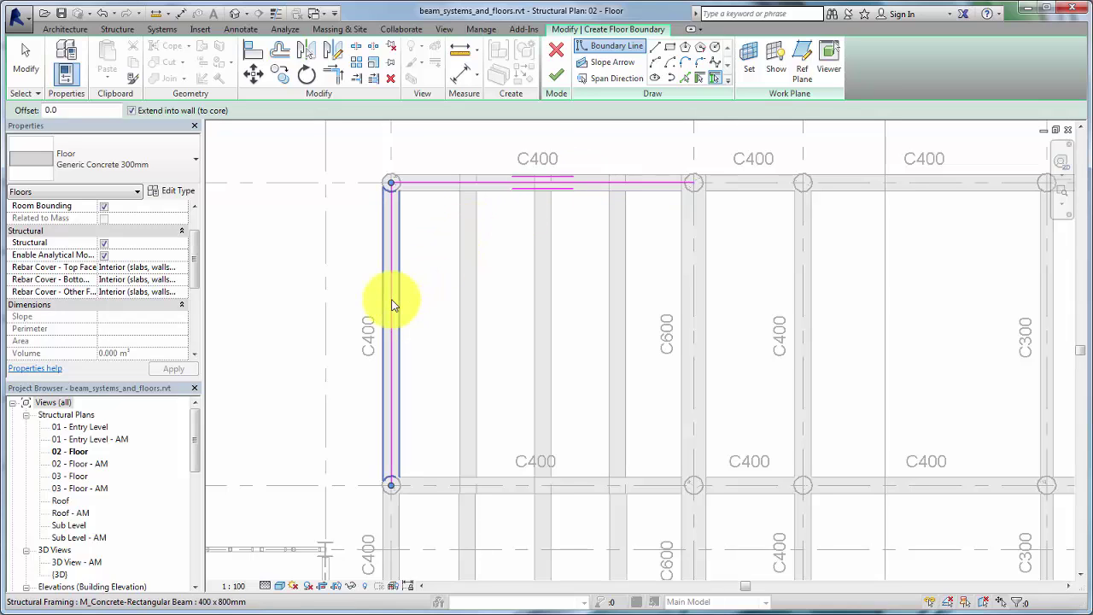
pyautogui.click(504, 474)
pyautogui.click(684, 386)
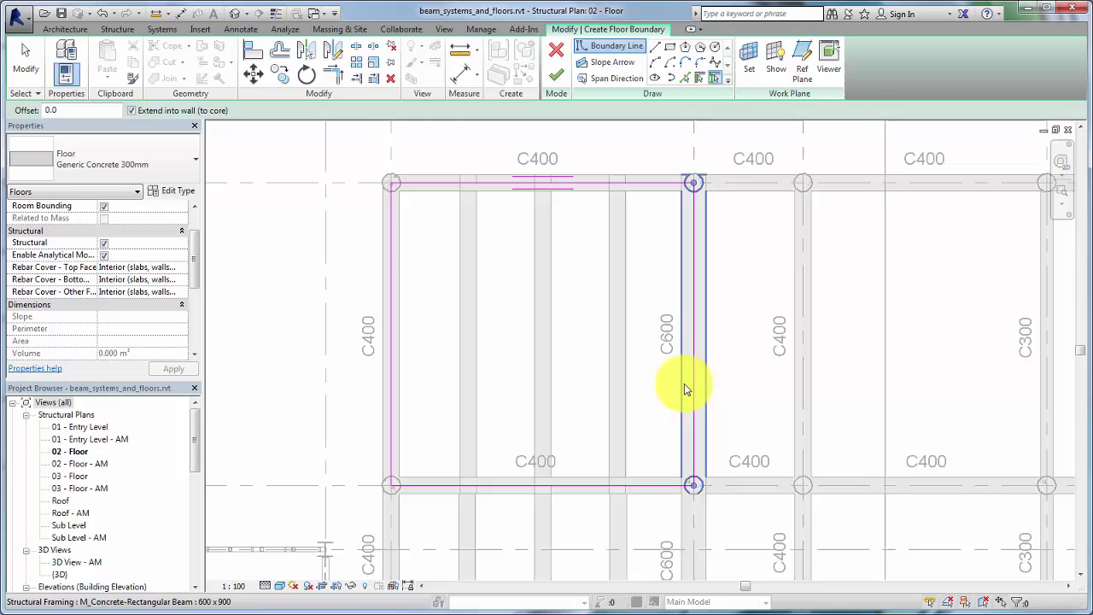
pyautogui.click(24, 69)
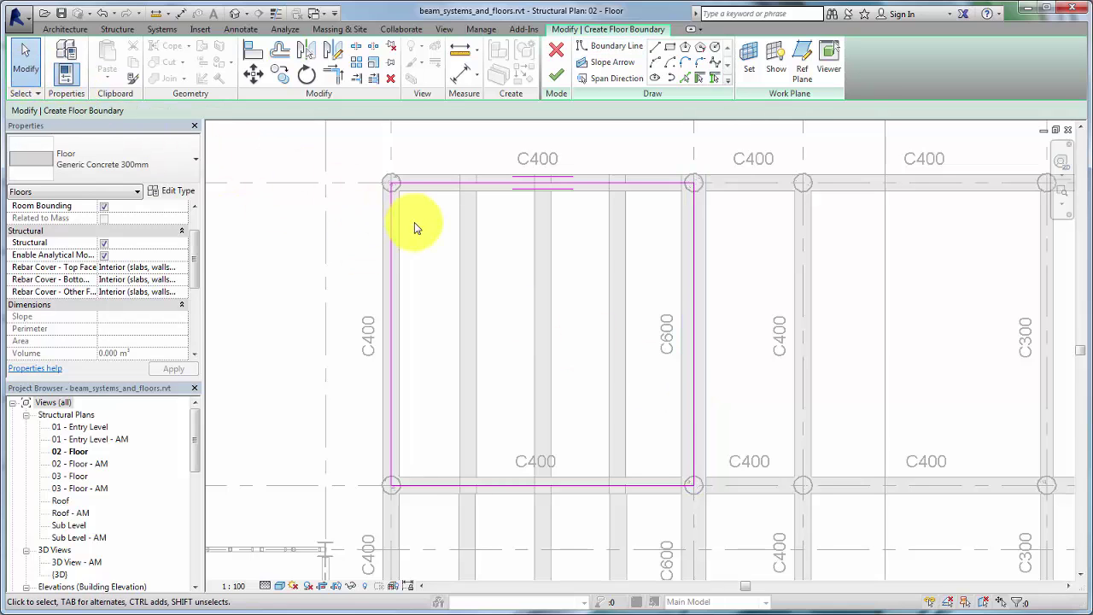
# Move the left and right floor boundary lines to the beams' outer faces and finish the floor.
pyautogui.click(481, 182)
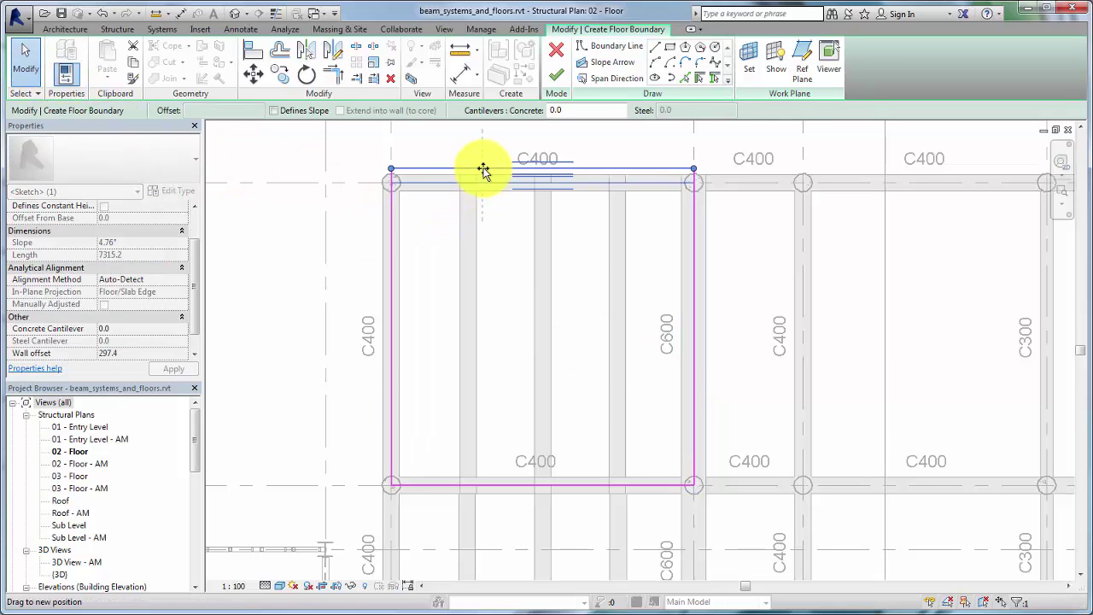
pyautogui.click(391, 285)
pyautogui.moveTo(389, 285); pyautogui.dragTo(383, 285)
pyautogui.click(506, 485)
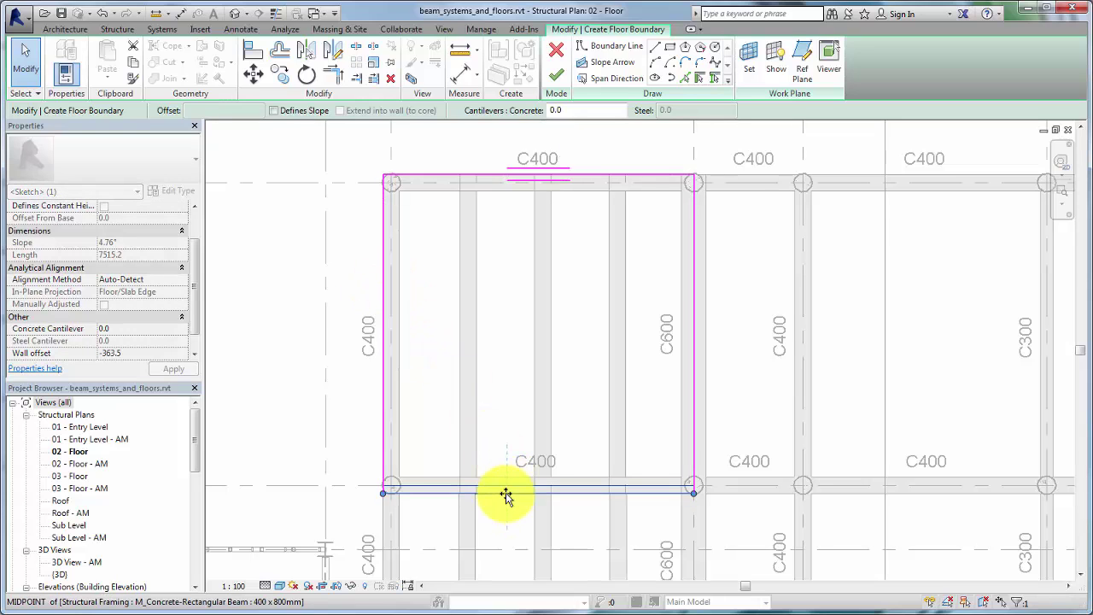
pyautogui.moveTo(694, 395); pyautogui.dragTo(708, 401)
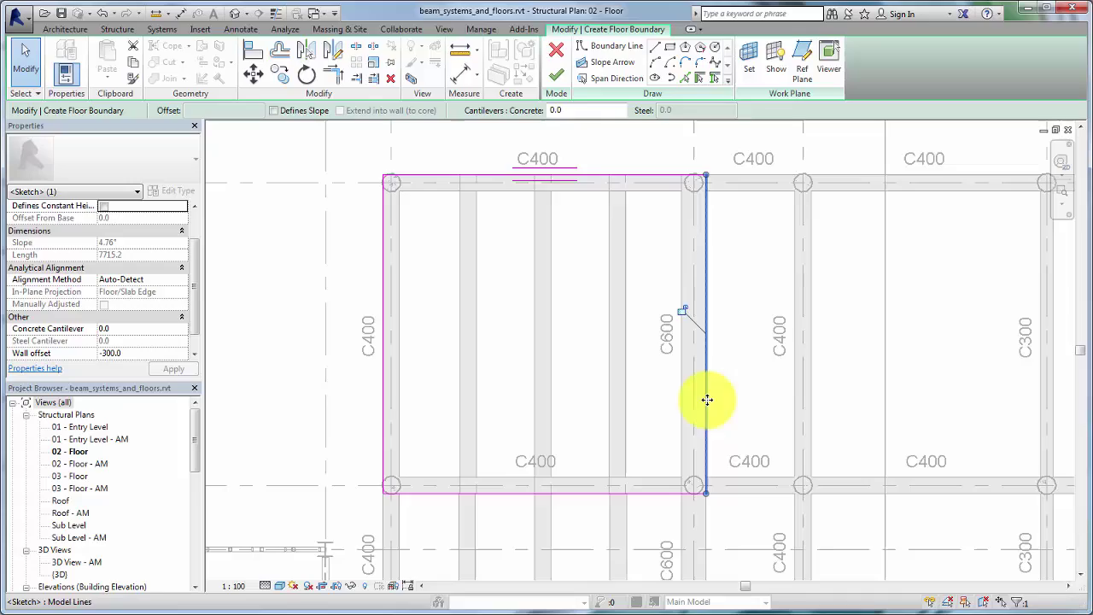
pyautogui.click(556, 77)
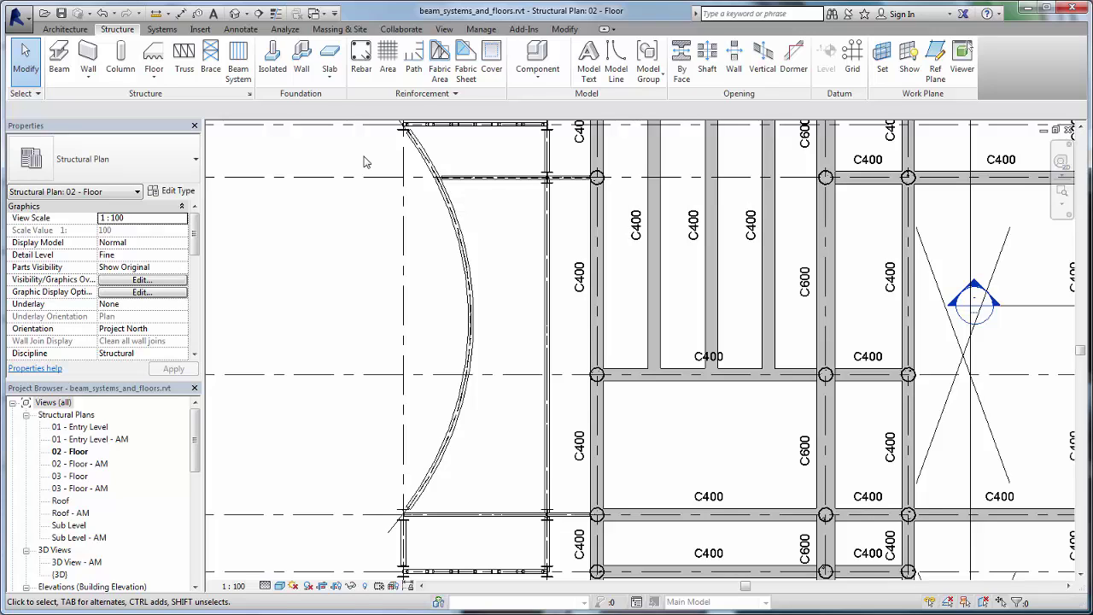
# Start another beam system using 254x102x28UB beams.
pyautogui.click(238, 61)
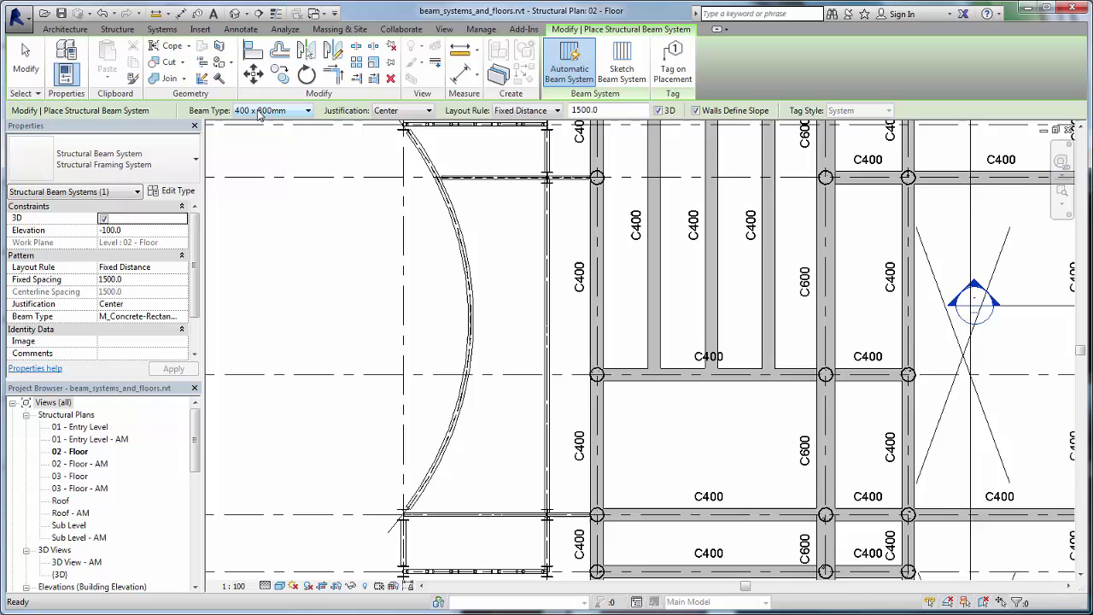
pyautogui.click(259, 114)
pyautogui.click(271, 130)
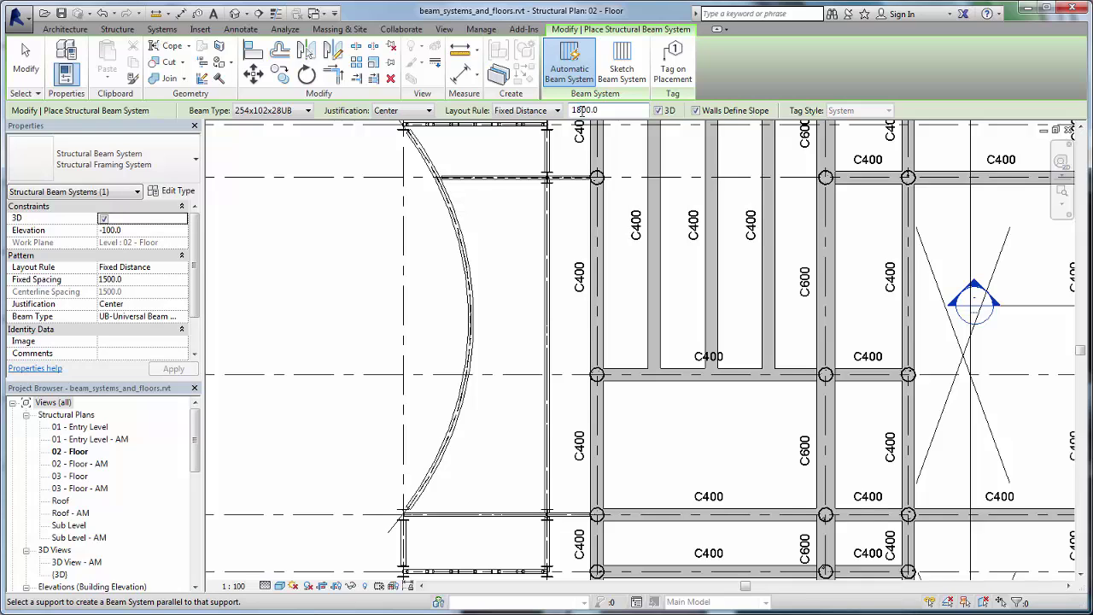
# Sketch the boundary from the right, bottom, curved and upper beams, trimming the arc to the upper beam.
pyautogui.click(615, 73)
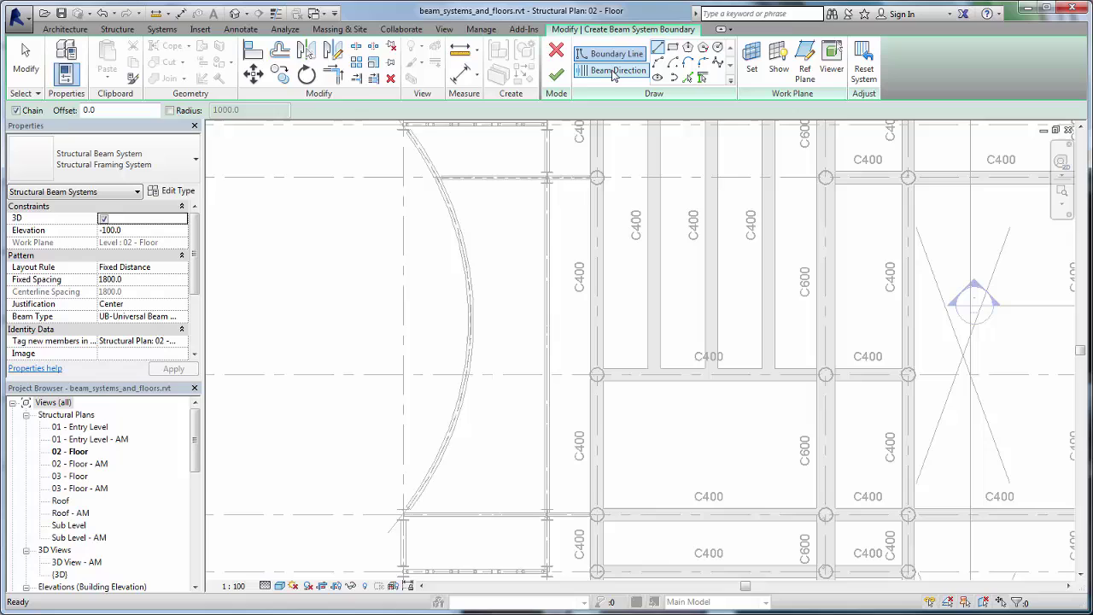
pyautogui.click(703, 78)
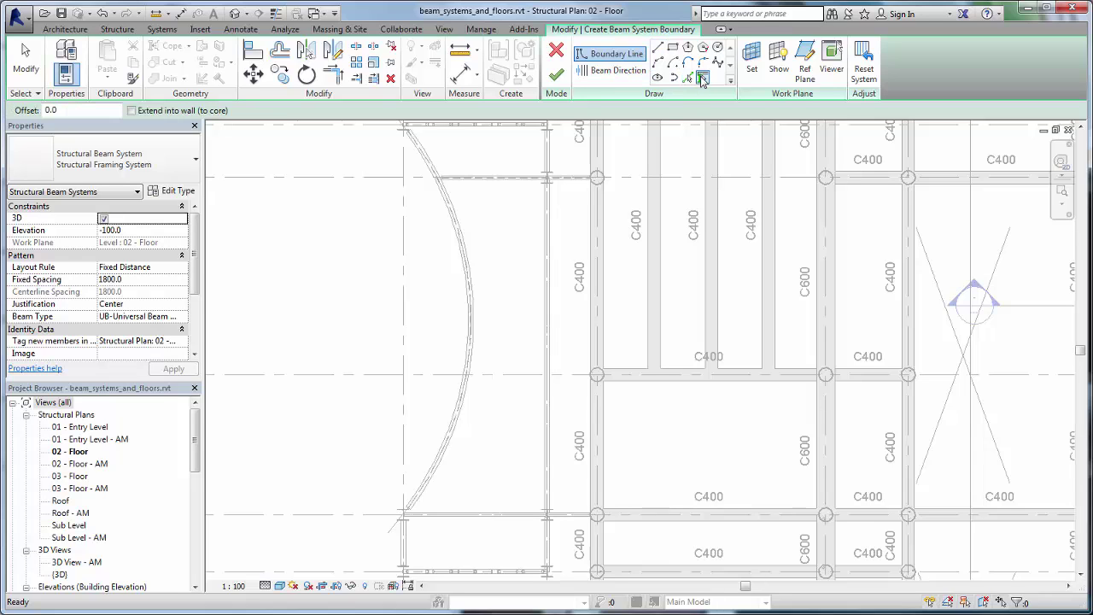
pyautogui.click(547, 320)
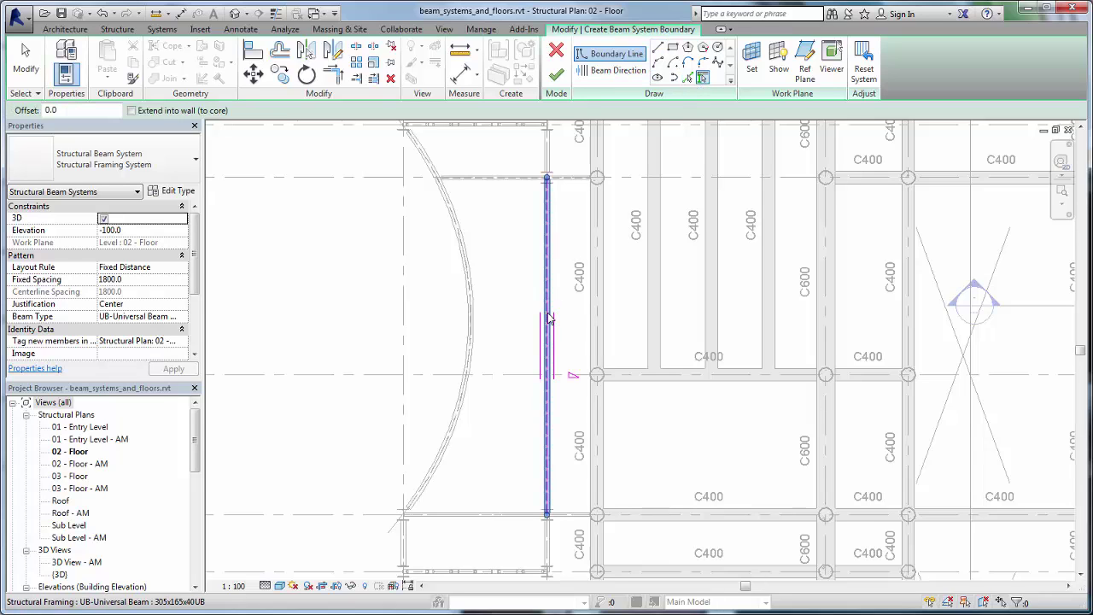
pyautogui.click(481, 512)
pyautogui.click(473, 390)
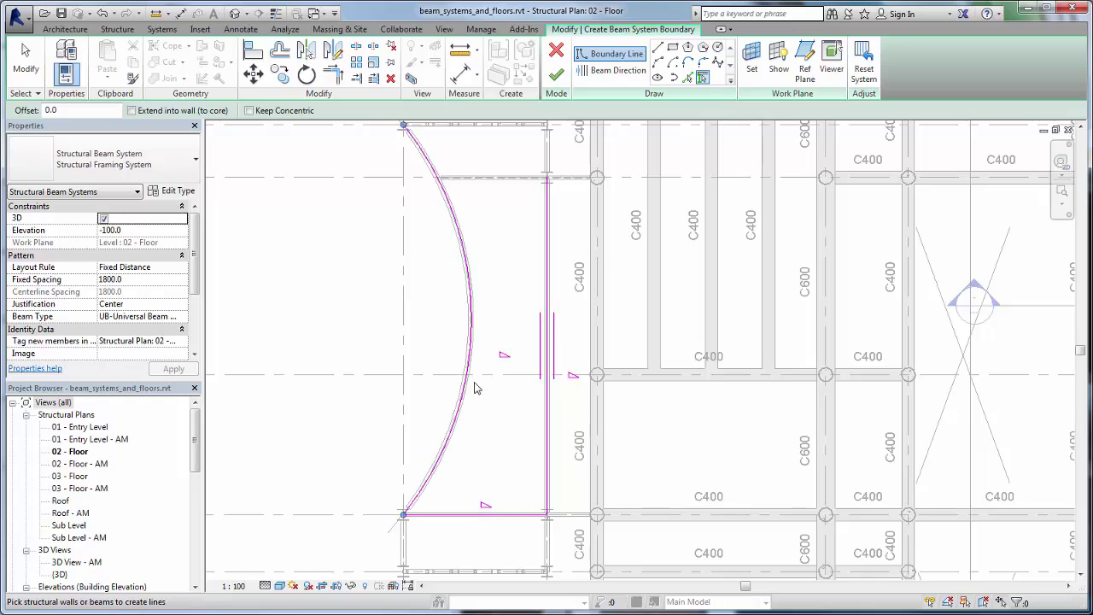
pyautogui.click(499, 186)
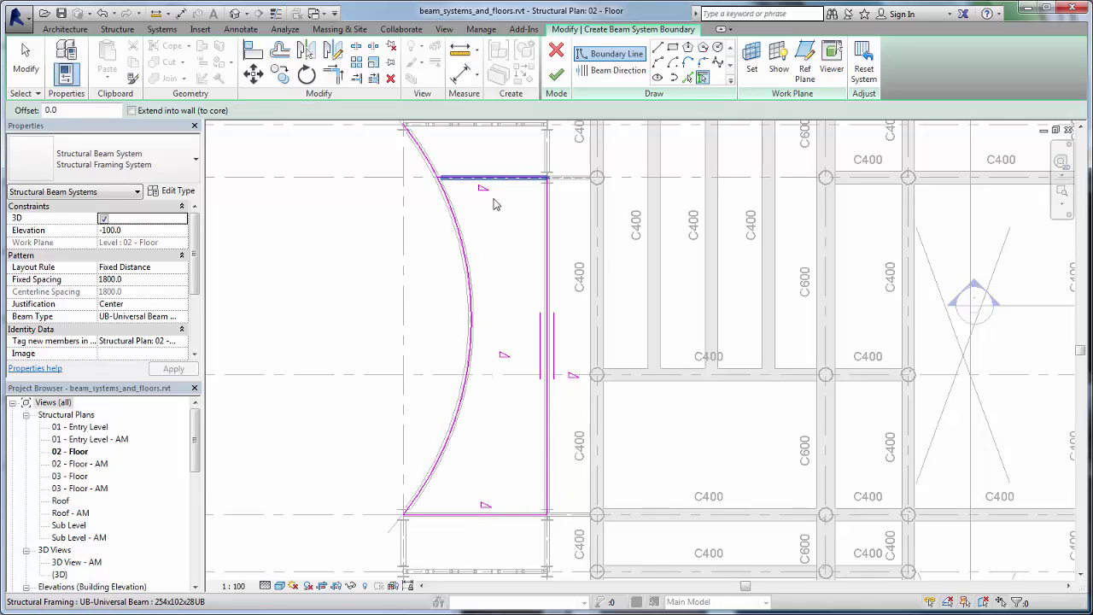
pyautogui.press('Escape')
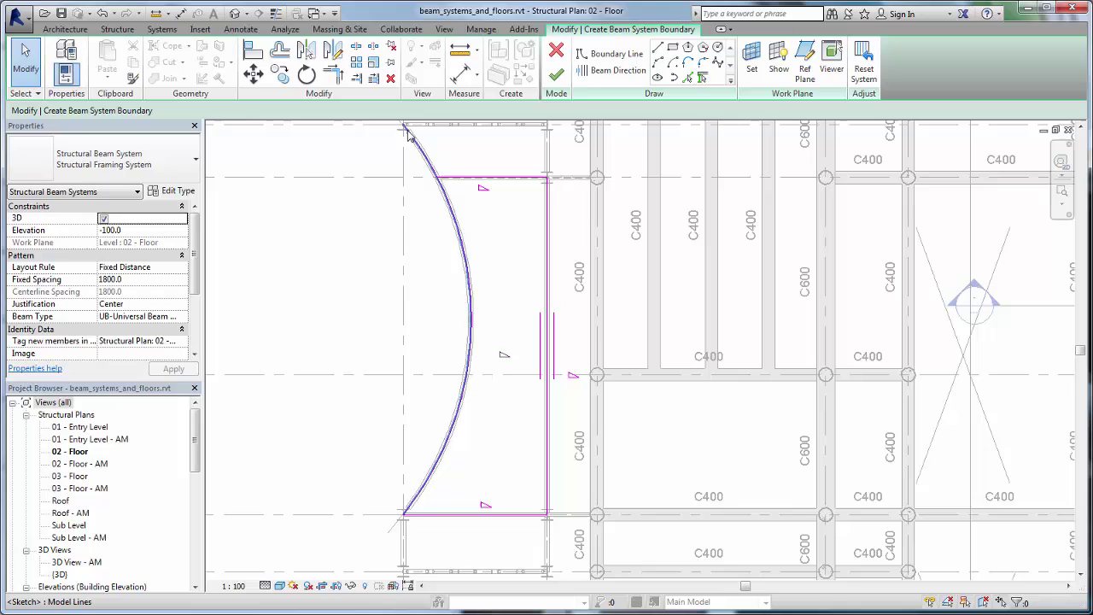
pyautogui.click(408, 137)
pyautogui.moveTo(405, 128); pyautogui.dragTo(437, 177)
# Set the beams parallel to the top boundary edge and finish the curved-bay beam system.
pyautogui.click(611, 74)
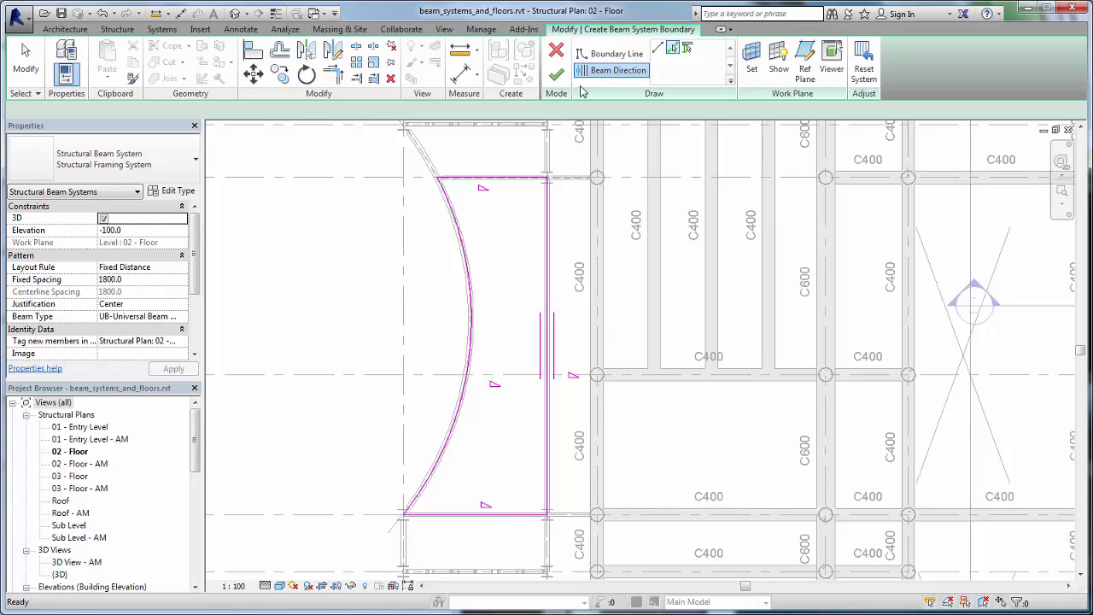
pyautogui.click(501, 181)
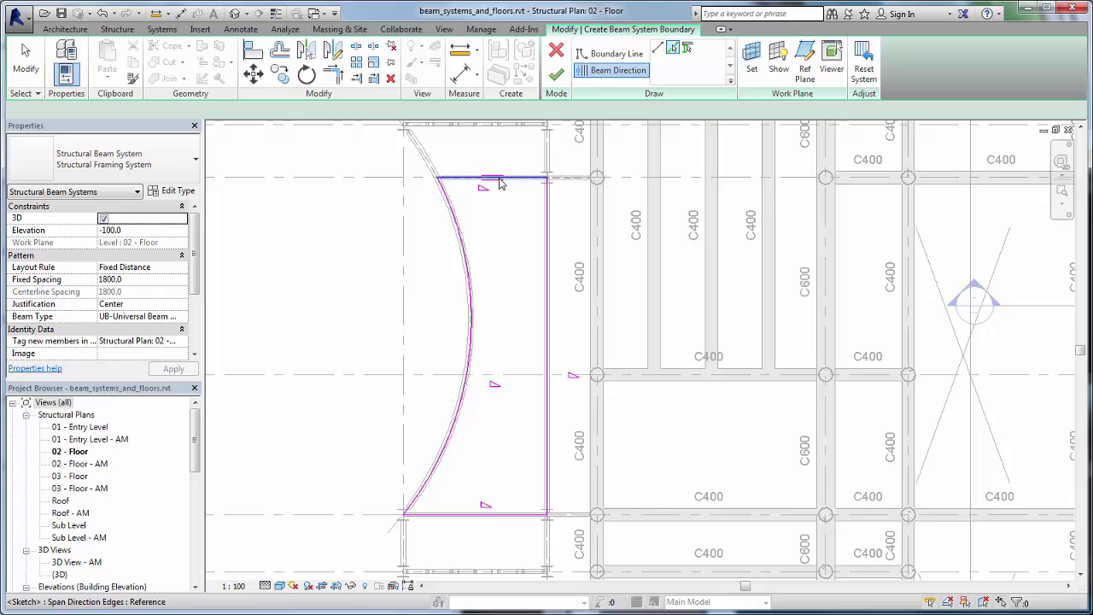
pyautogui.click(557, 78)
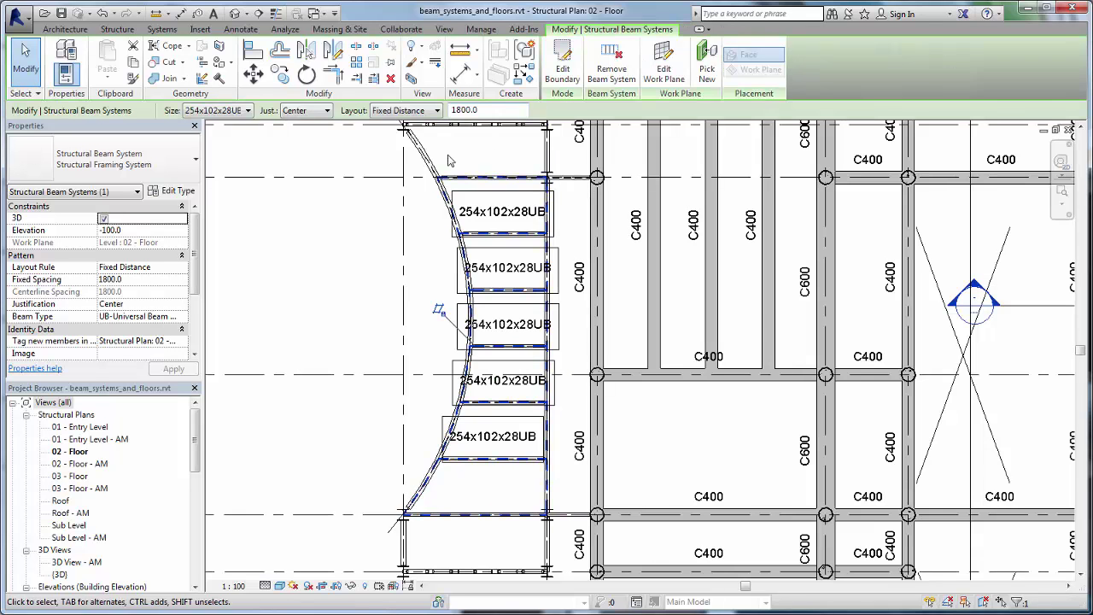
pyautogui.click(362, 197)
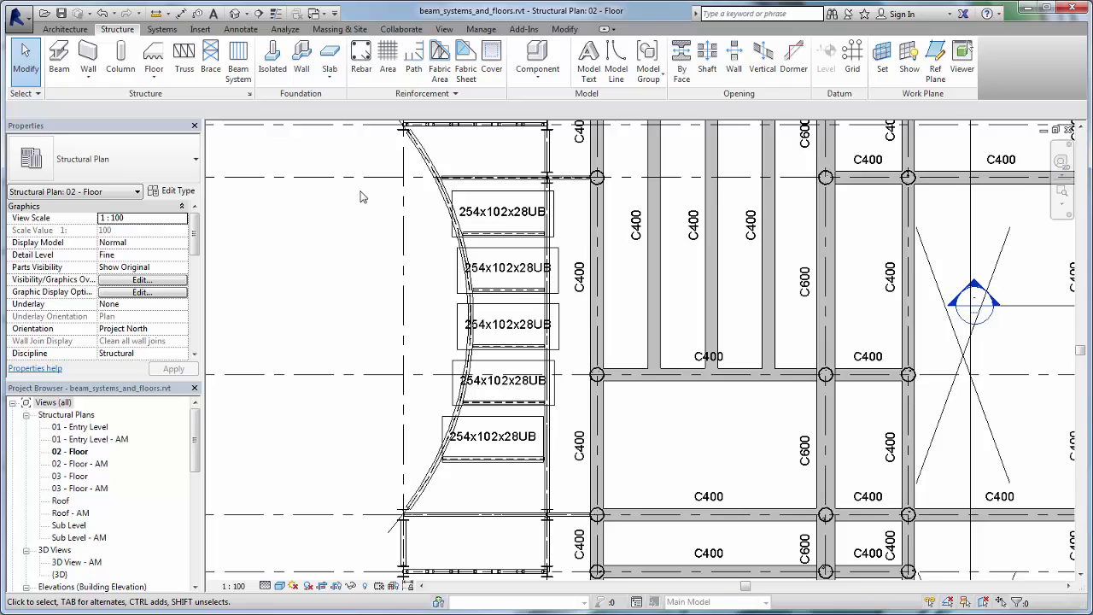
# Start a new floor of type 160mm Concrete With 50mm Metal Deck.
pyautogui.click(154, 60)
pyautogui.click(156, 152)
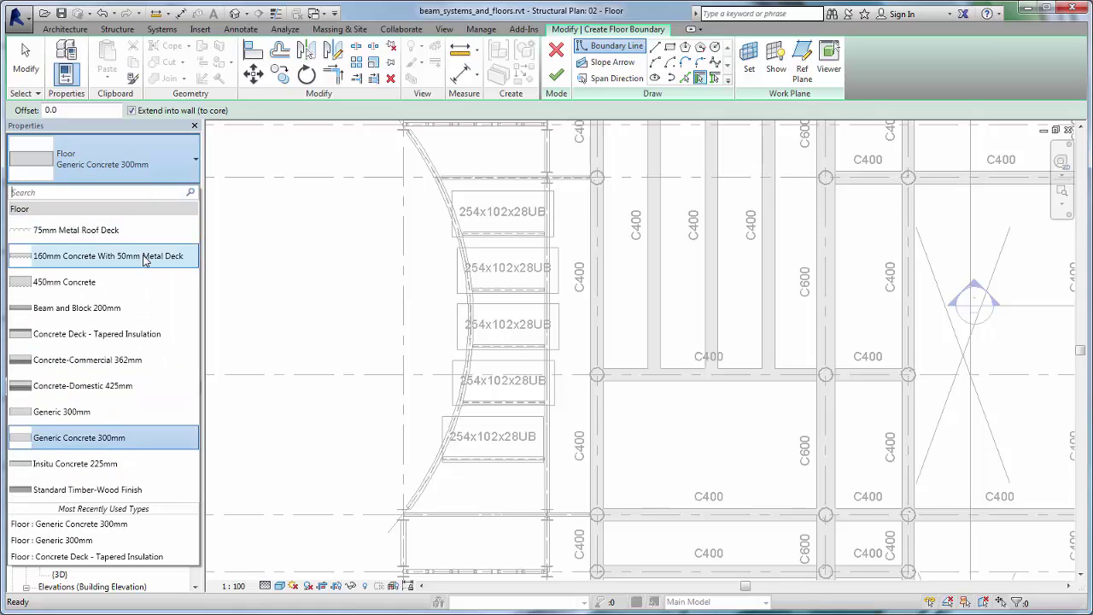
pyautogui.click(145, 256)
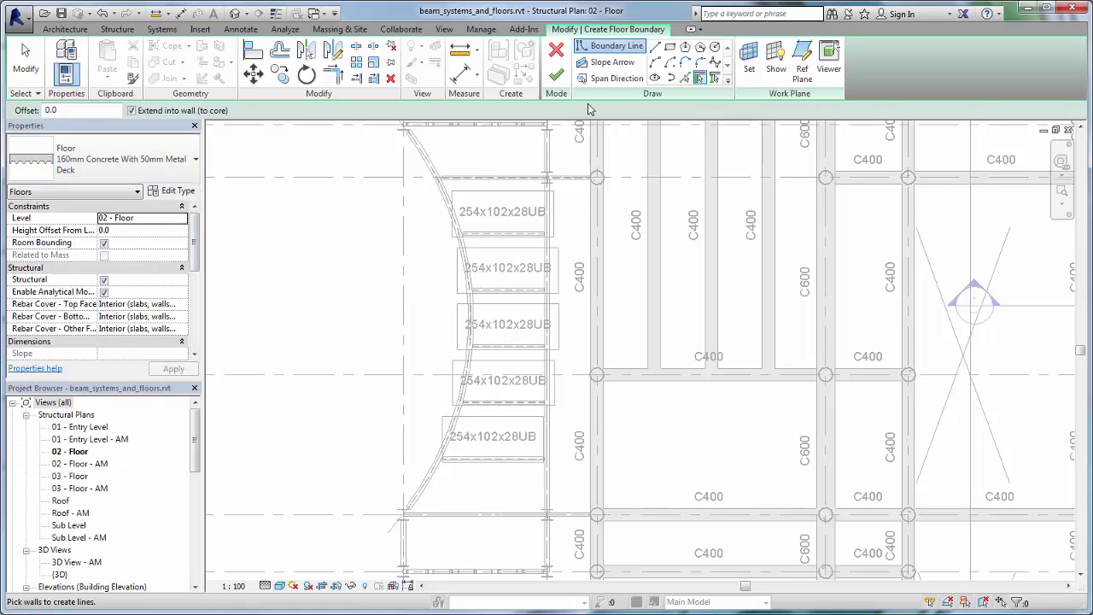
# Trace the floor boundary along the right, bottom, short left, curved and top awning beams.
pyautogui.click(716, 79)
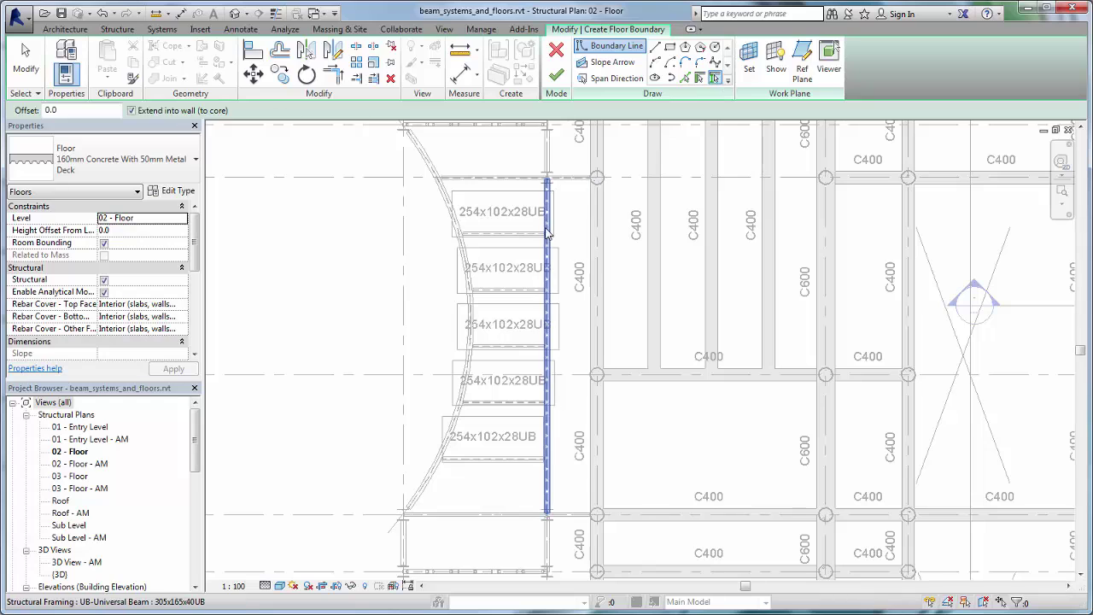
pyautogui.click(553, 375)
pyautogui.click(547, 547)
pyautogui.click(461, 571)
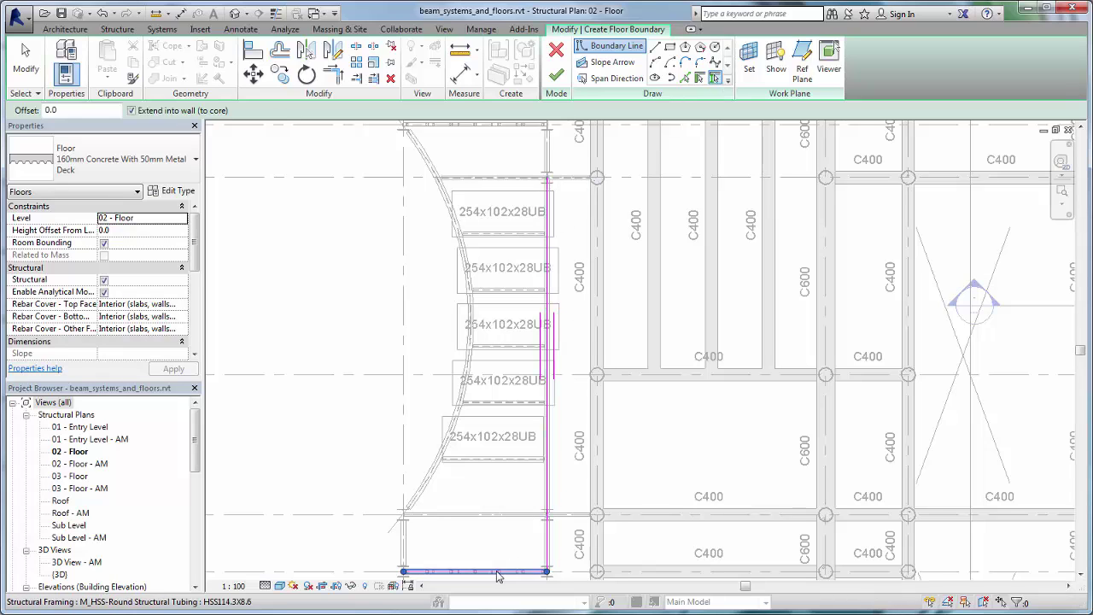
pyautogui.click(402, 550)
pyautogui.click(414, 505)
pyautogui.click(493, 135)
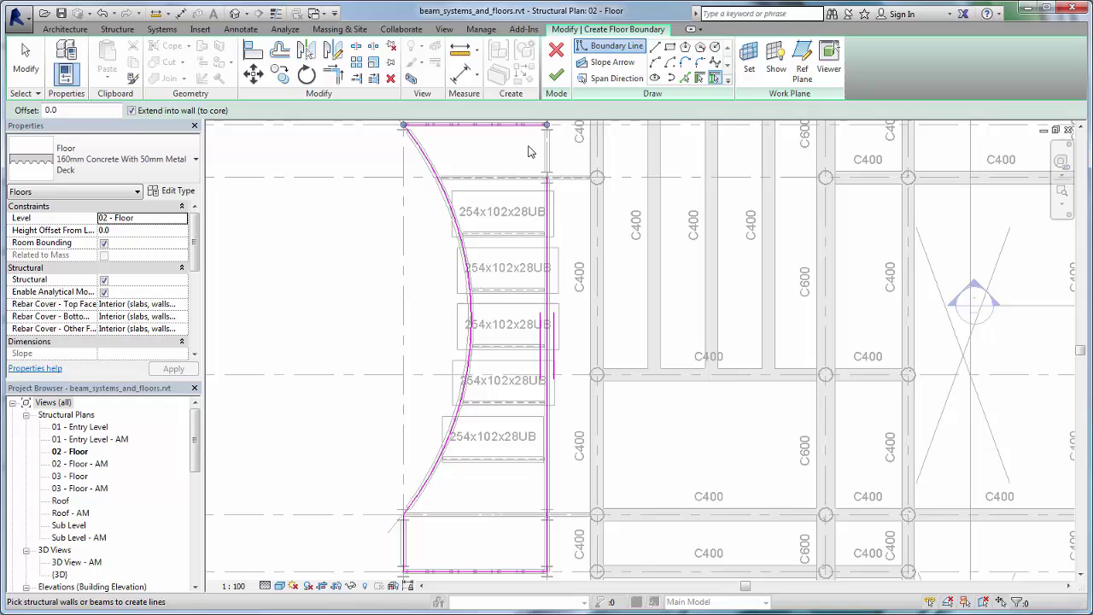
pyautogui.click(547, 154)
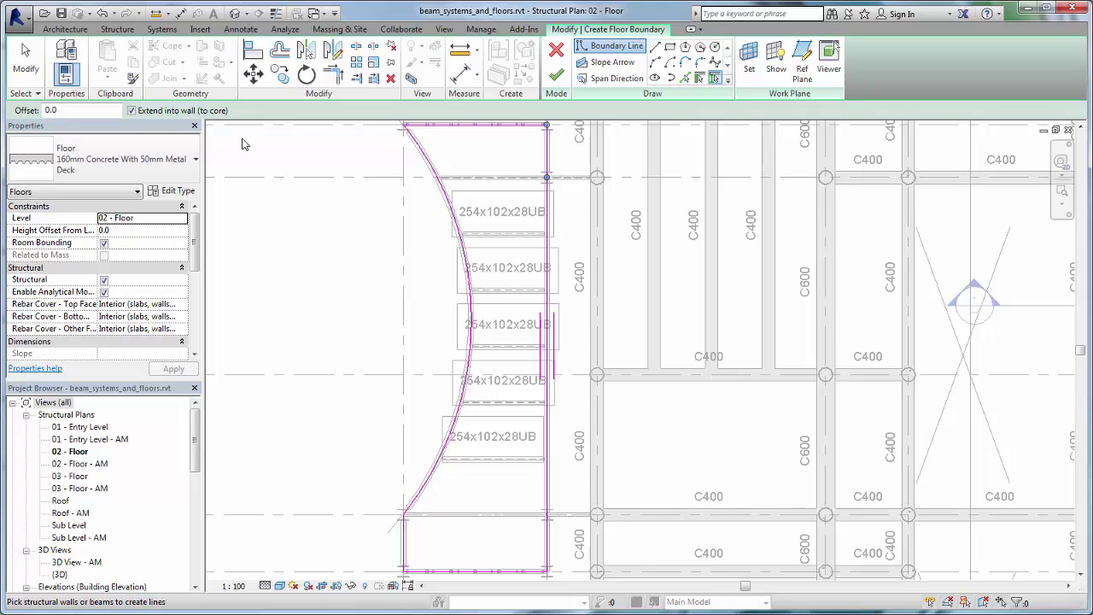
pyautogui.click(34, 79)
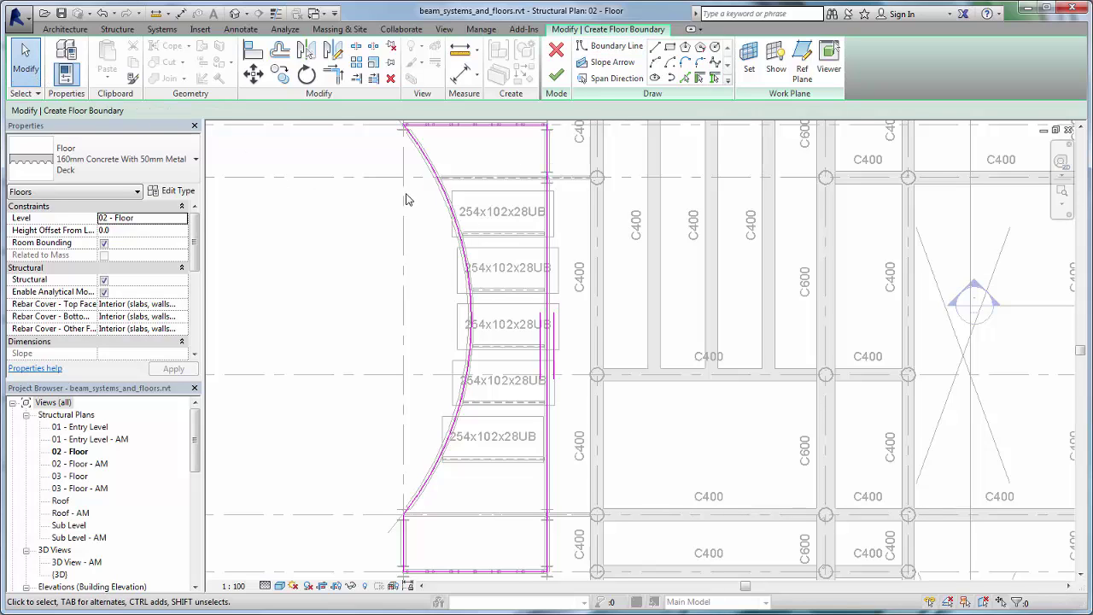
# Select the top, curved and bottom boundary lines and drag the curved edge outward past the beam.
pyautogui.scroll(-1, 408, 198)
pyautogui.scroll(-1, 408, 199)
pyautogui.click(445, 144)
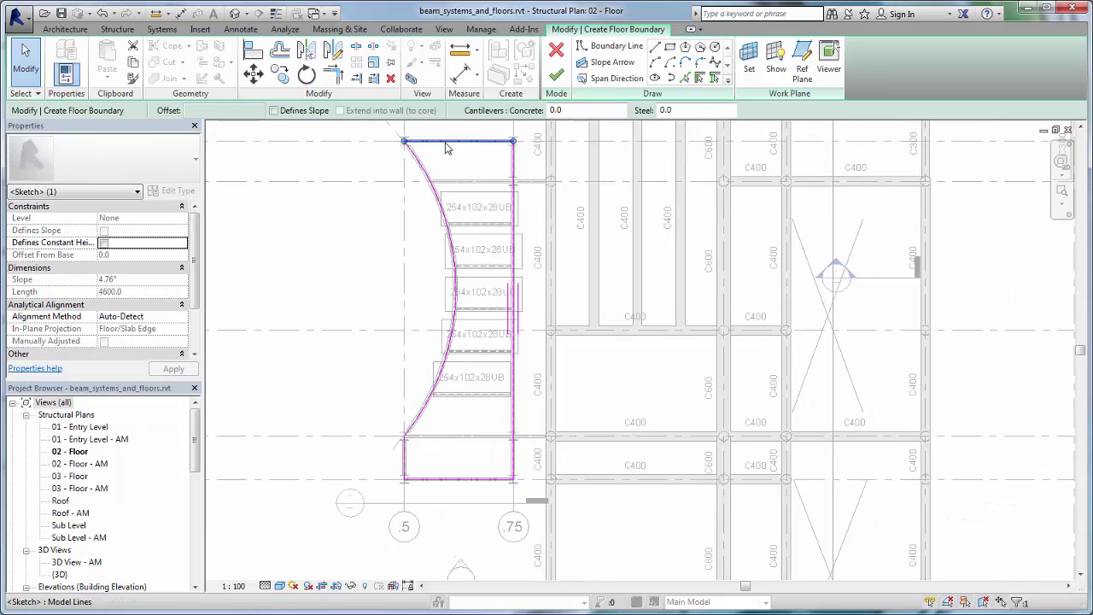
pyautogui.click(439, 272)
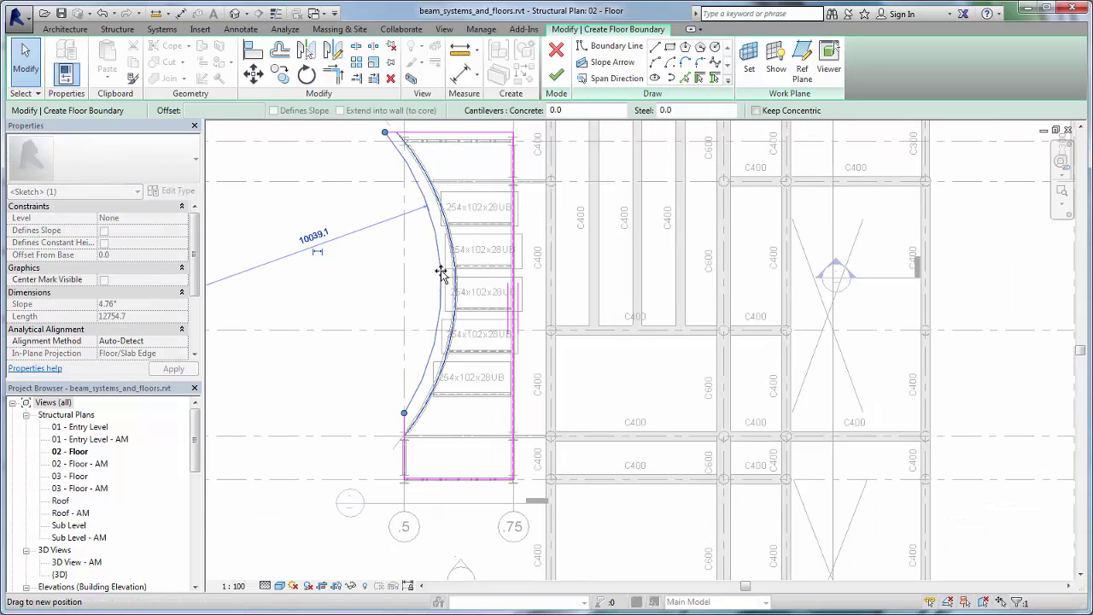
pyautogui.click(394, 435)
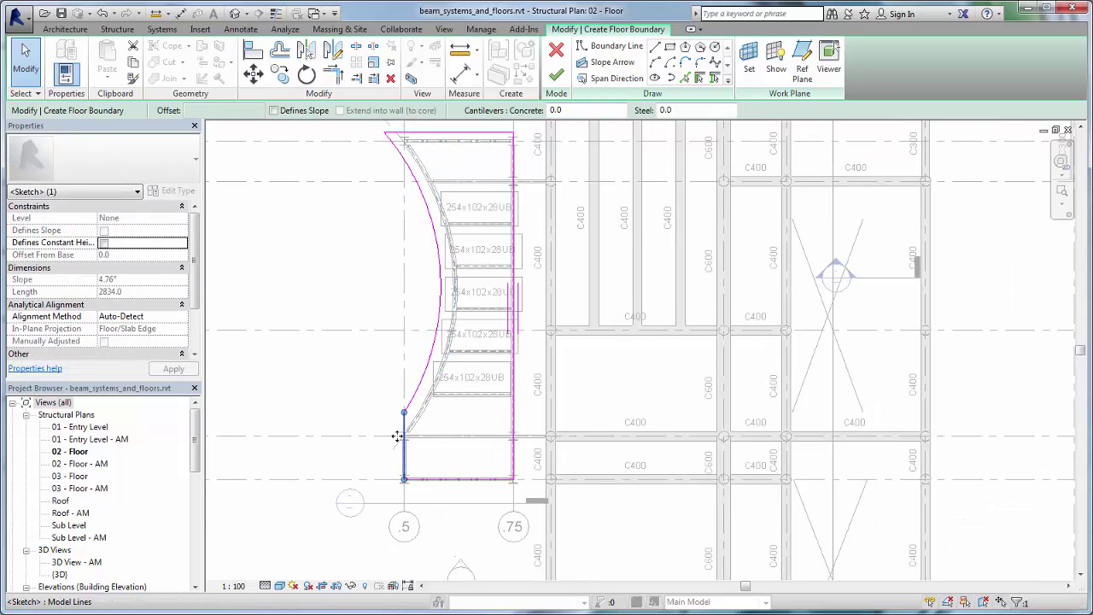
pyautogui.click(431, 495)
pyautogui.moveTo(414, 389)
pyautogui.mouseDown()
pyautogui.moveTo(402, 146)
pyautogui.moveTo(391, 141)
pyautogui.mouseUp()
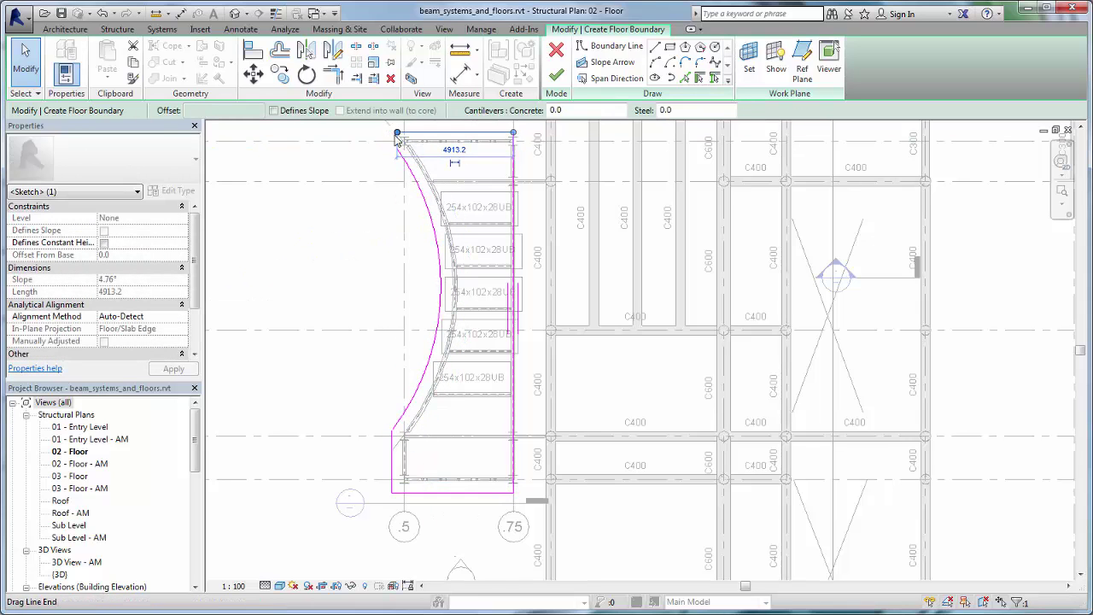
pyautogui.click(615, 46)
pyautogui.press('Escape')
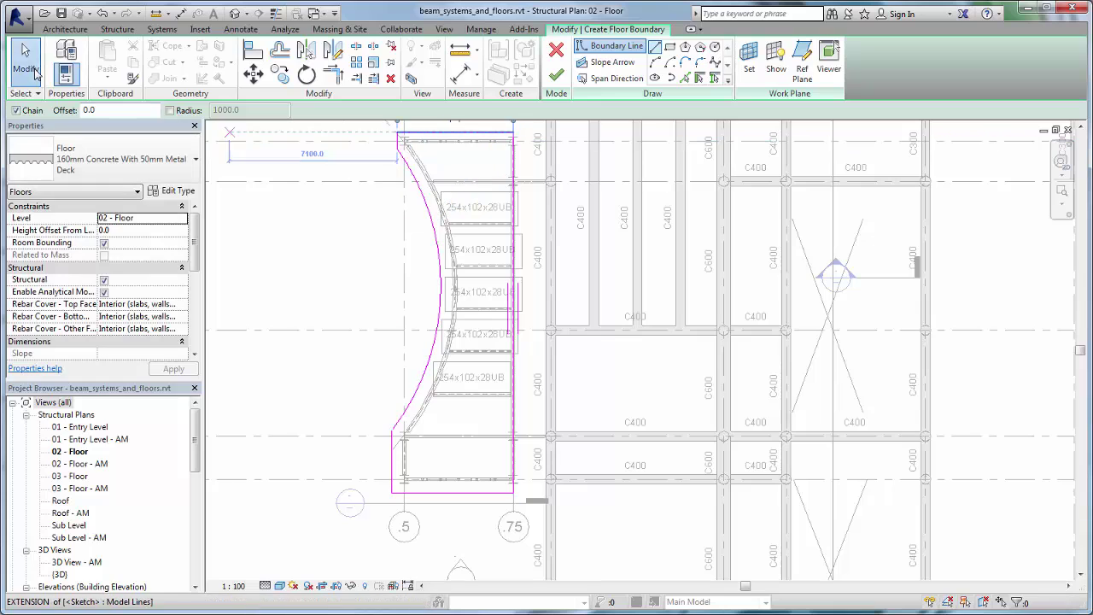
# Draw the deck span direction as a line from grid D to the curved edge, then finish the floor.
pyautogui.click(610, 78)
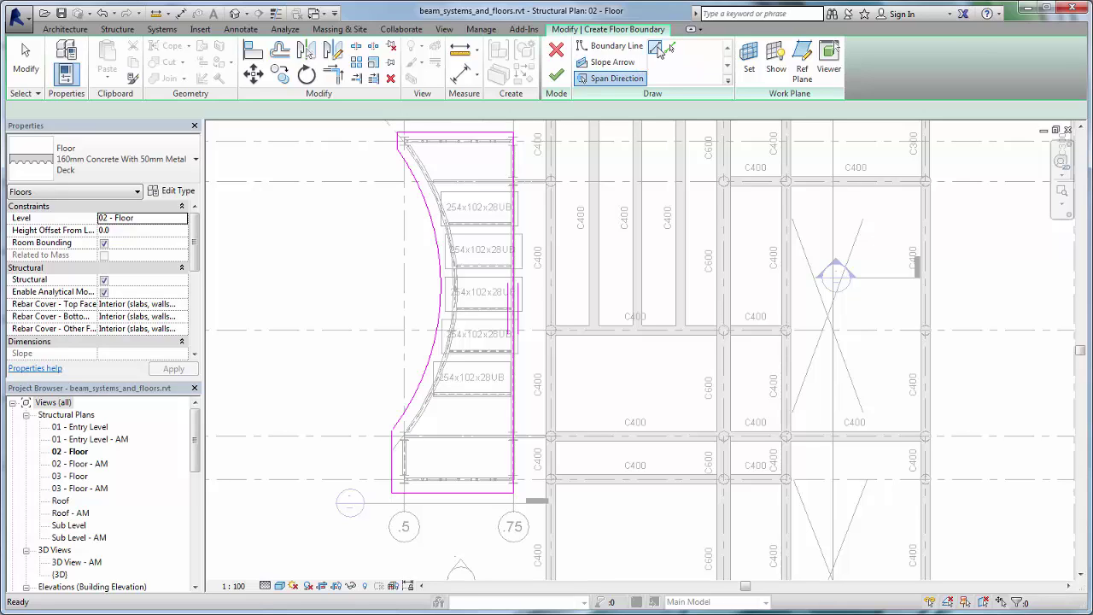
pyautogui.click(656, 48)
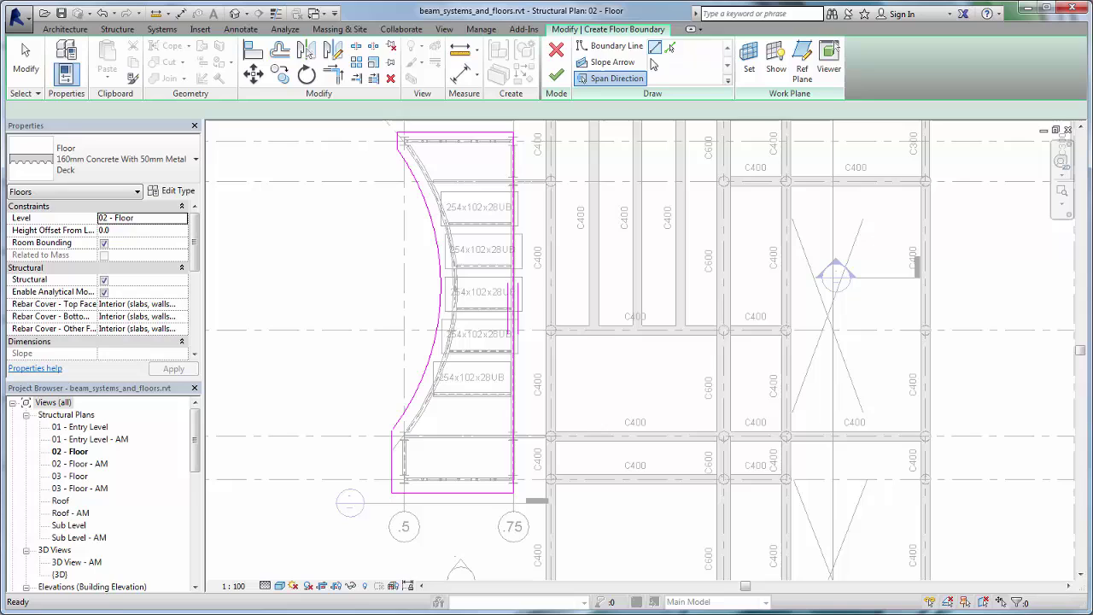
pyautogui.click(418, 331)
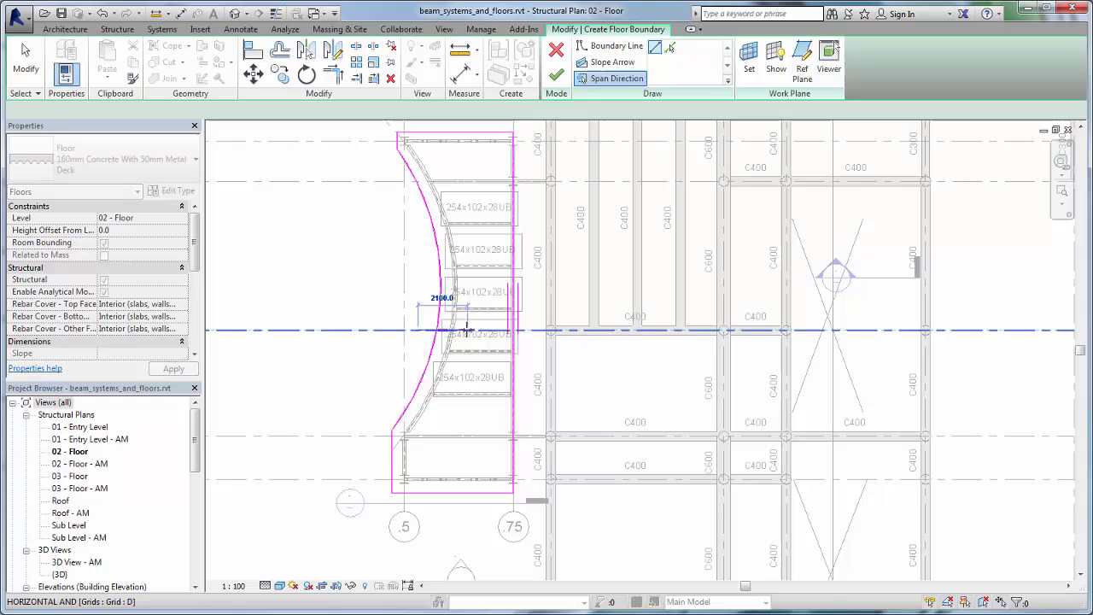
pyautogui.click(468, 331)
pyautogui.press('Escape')
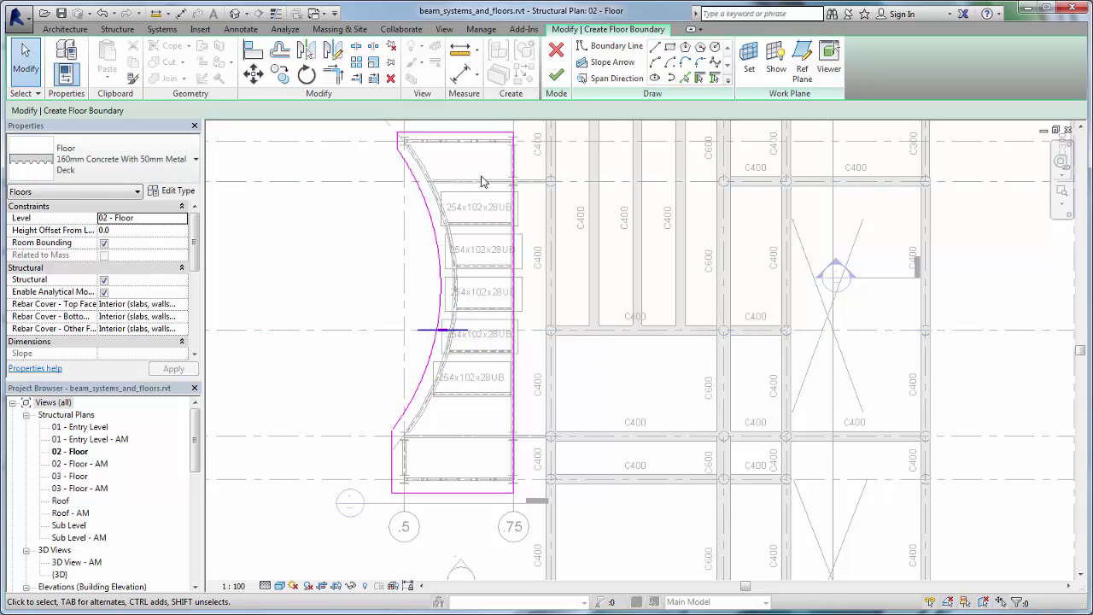
pyautogui.click(598, 81)
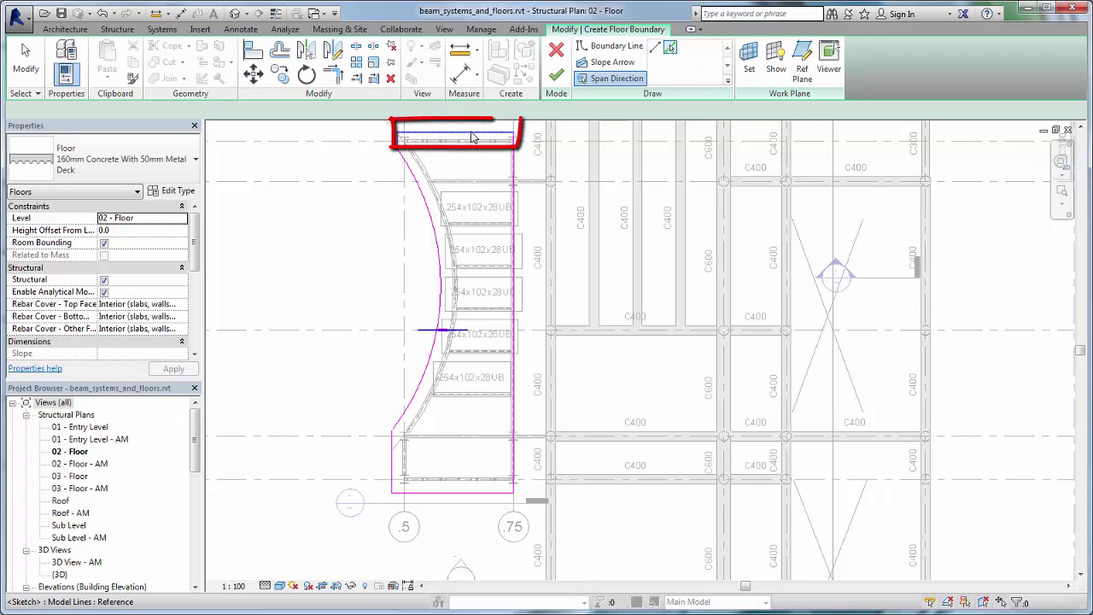
pyautogui.click(556, 77)
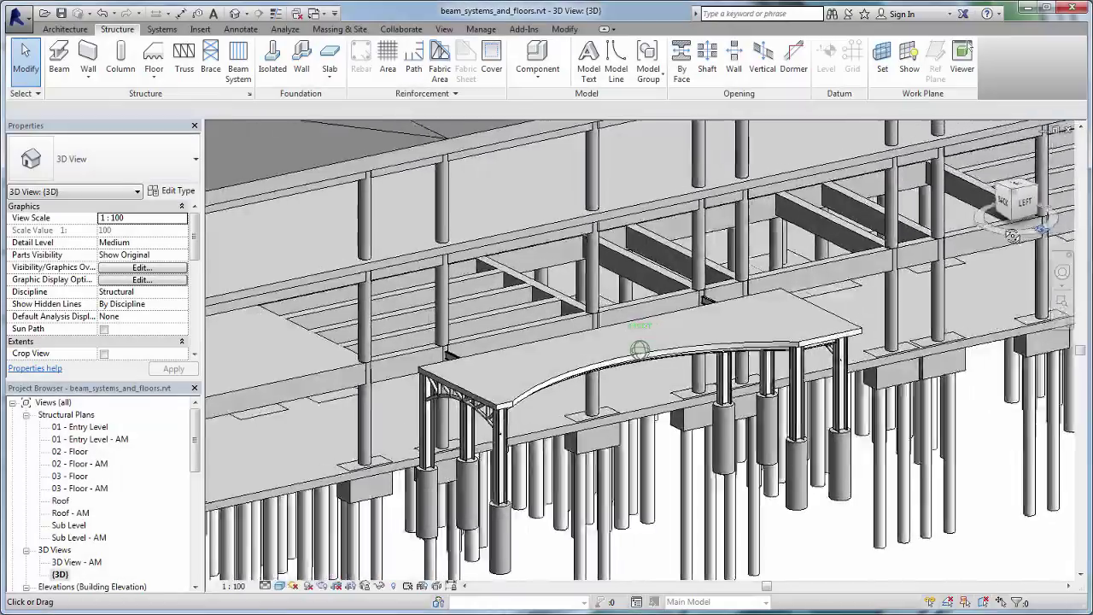
# Orbit the 3D view to inspect the curved awning's metal deck floor and beams.
pyautogui.keyDown('shift'); pyautogui.moveTo(639, 349); pyautogui.dragTo(713, 350, button='middle'); pyautogui.keyUp('shift')
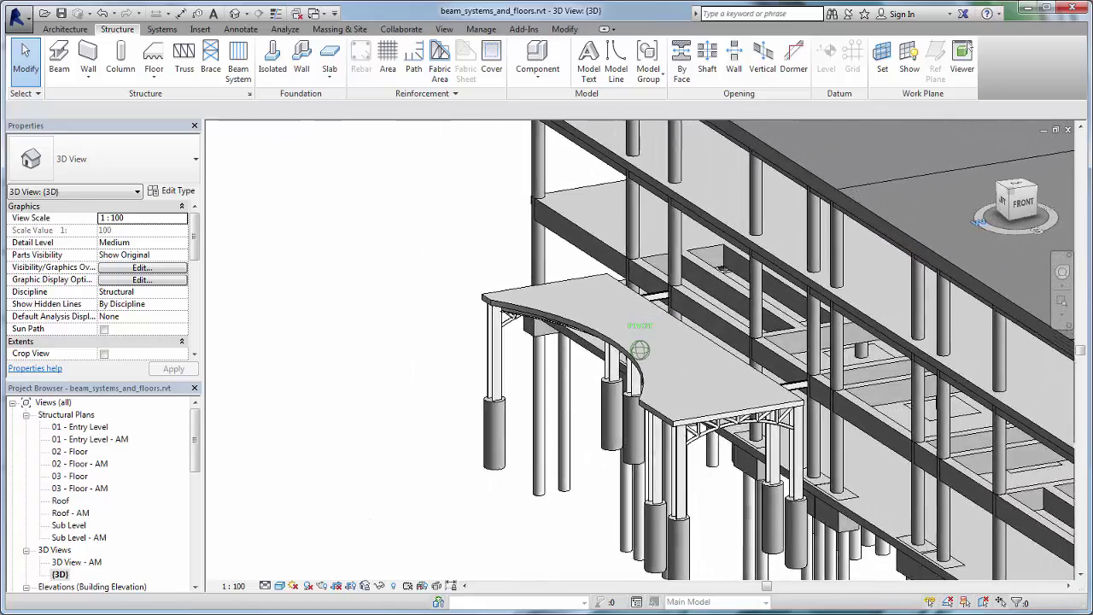